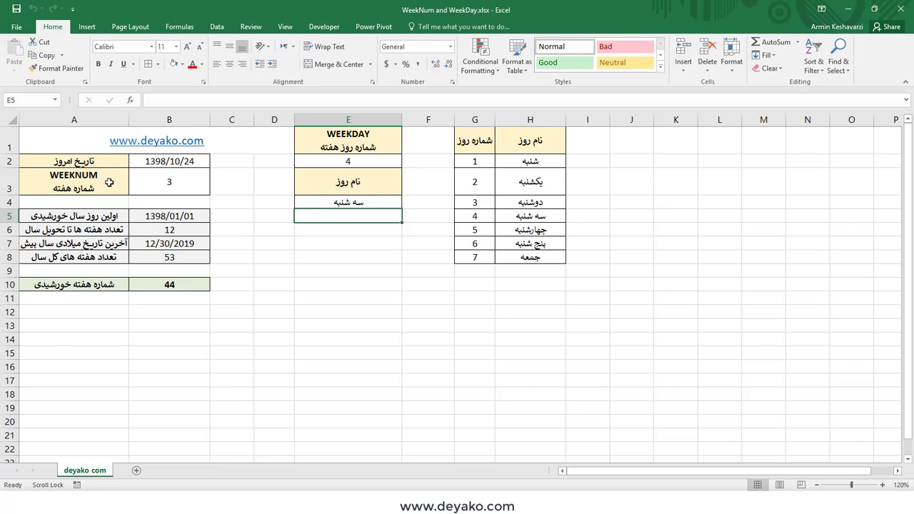
Review the WEEKDAY heading, the WEEKNUM label and the formulas in B2 and B3.
left_click(352, 151)
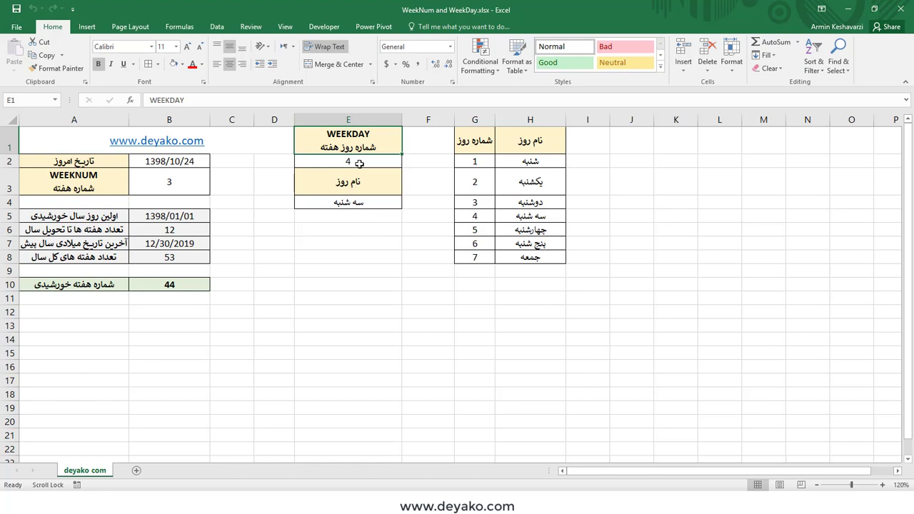
left_click(108, 190)
left_click(167, 184)
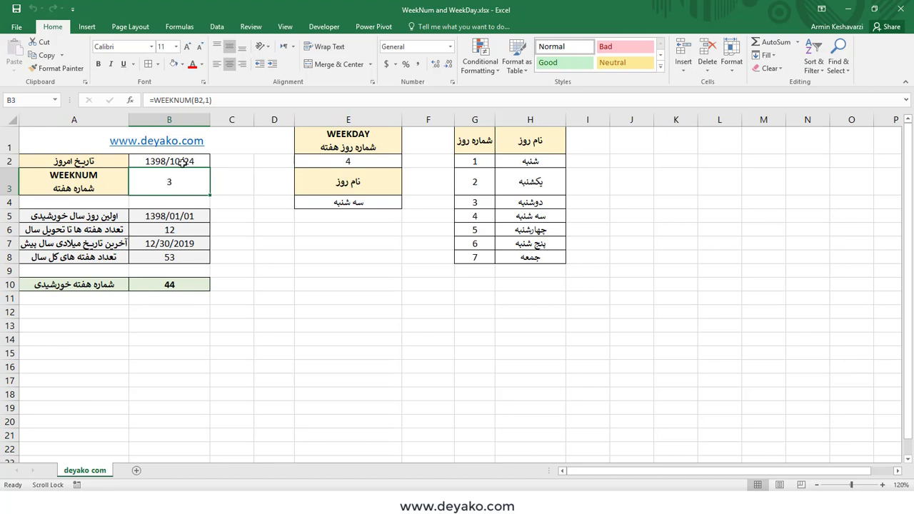
left_click(183, 163)
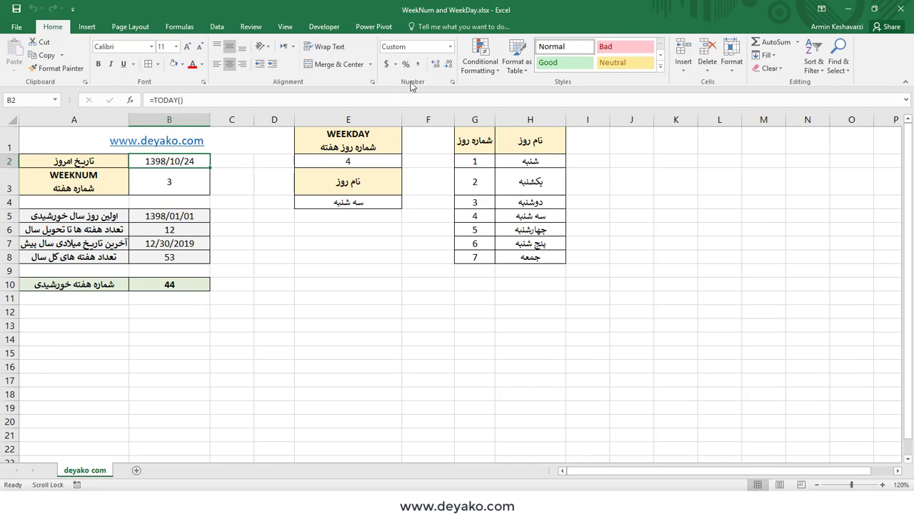
Format B2 as a Date with the Gregorian calendar so it reads 14/1/2020.
left_click(452, 82)
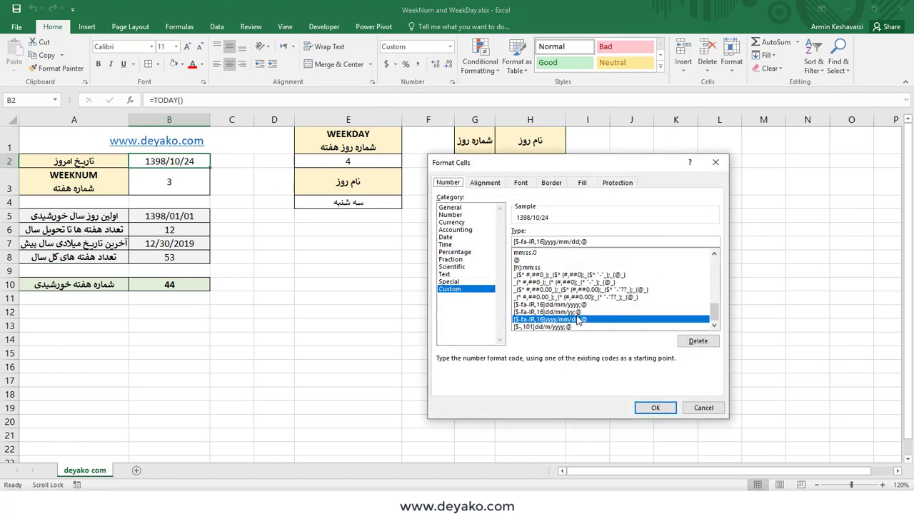
left_click(450, 237)
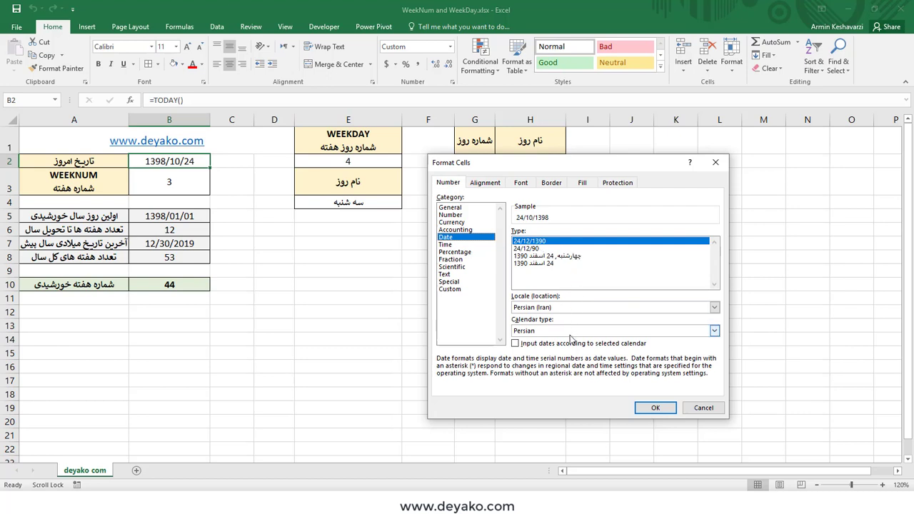
left_click(714, 332)
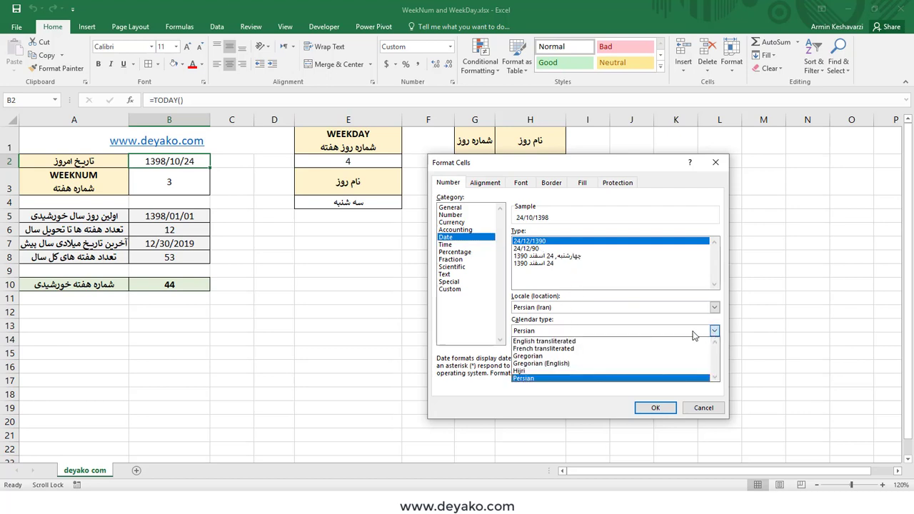
left_click(620, 356)
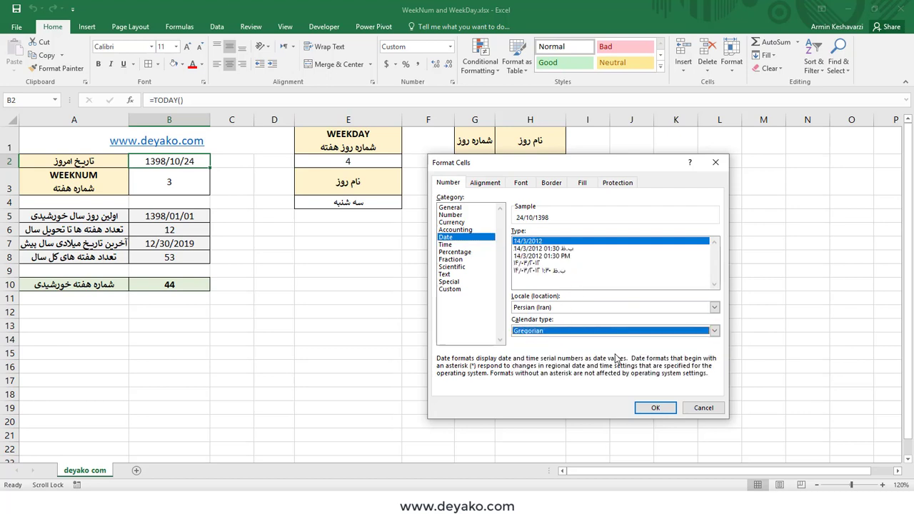
left_click(653, 410)
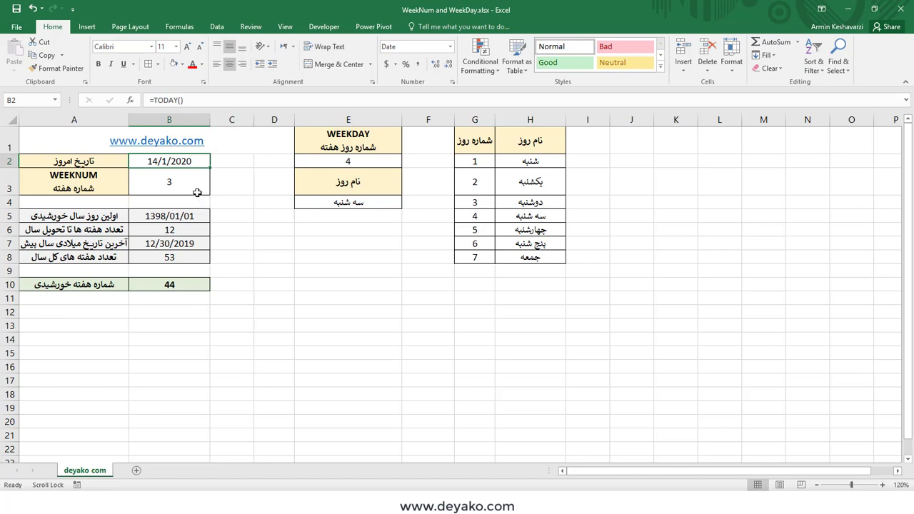
left_click(197, 193)
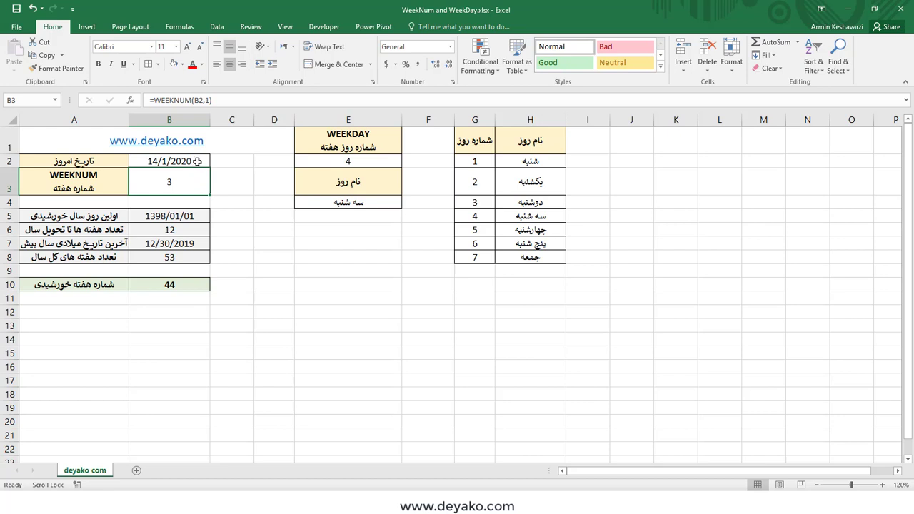
Switch B2's date format to the Persian calendar type.
left_click(197, 161)
key("ctrl+1")
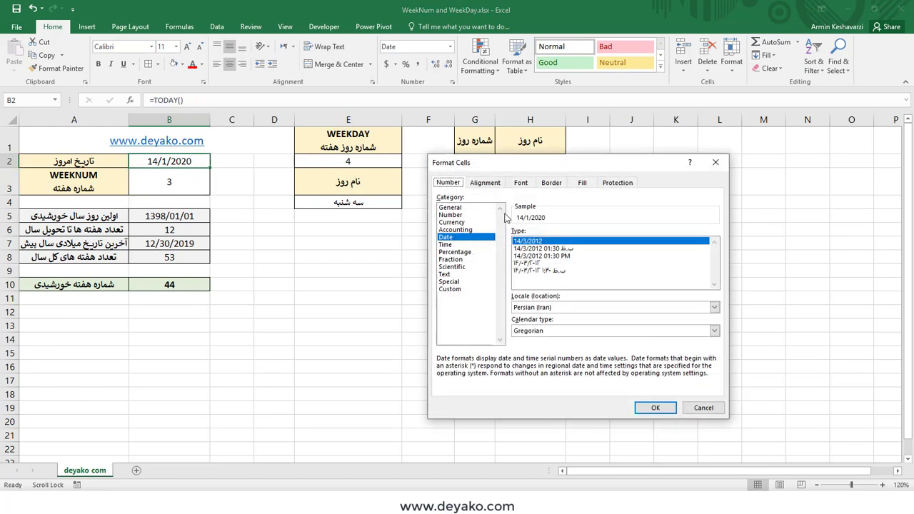
left_click(459, 290)
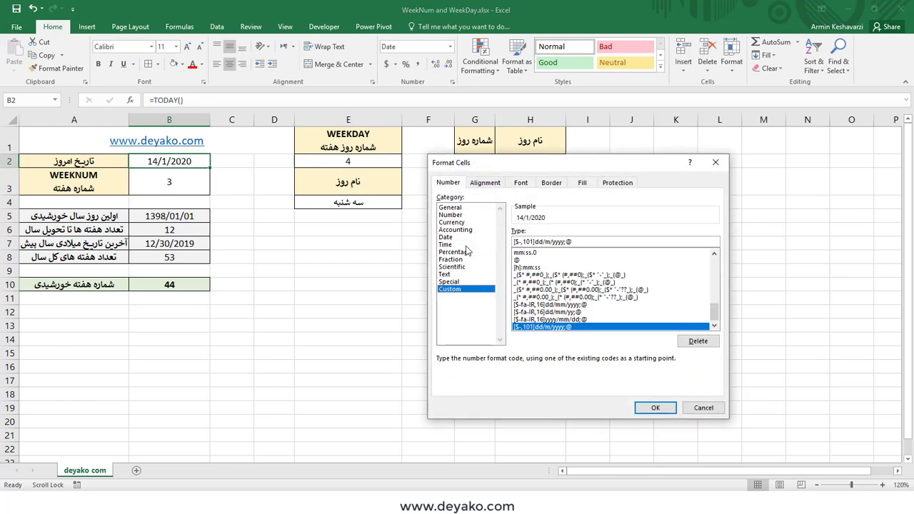
left_click(458, 238)
left_click(714, 330)
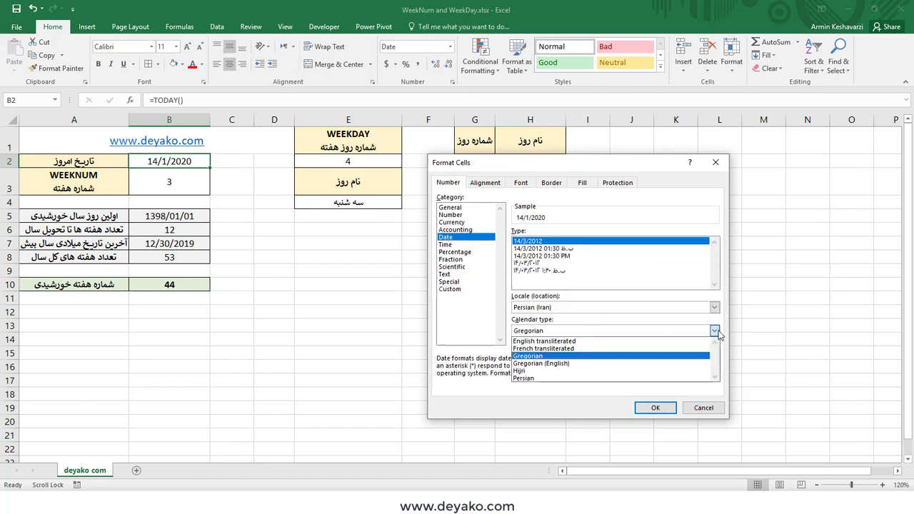
left_click(585, 381)
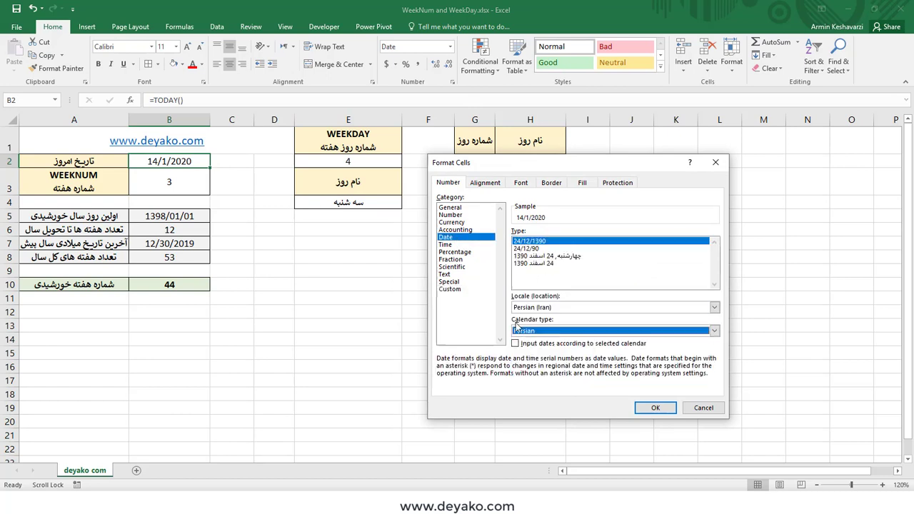
left_click(450, 288)
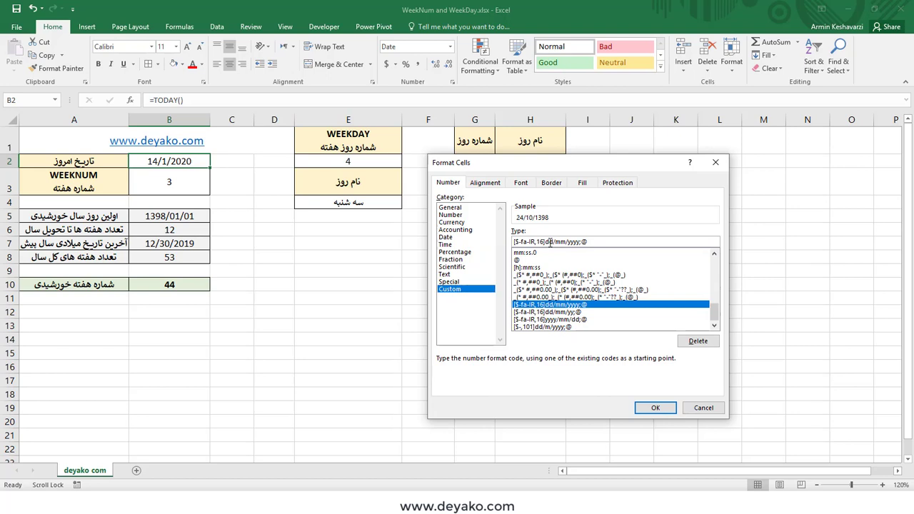
Change B2's custom code to [$-fa-IR,16]yyyy/mm/dd;@ so it reads 1398/10/24.
double_click(550, 242)
type("yyyy")
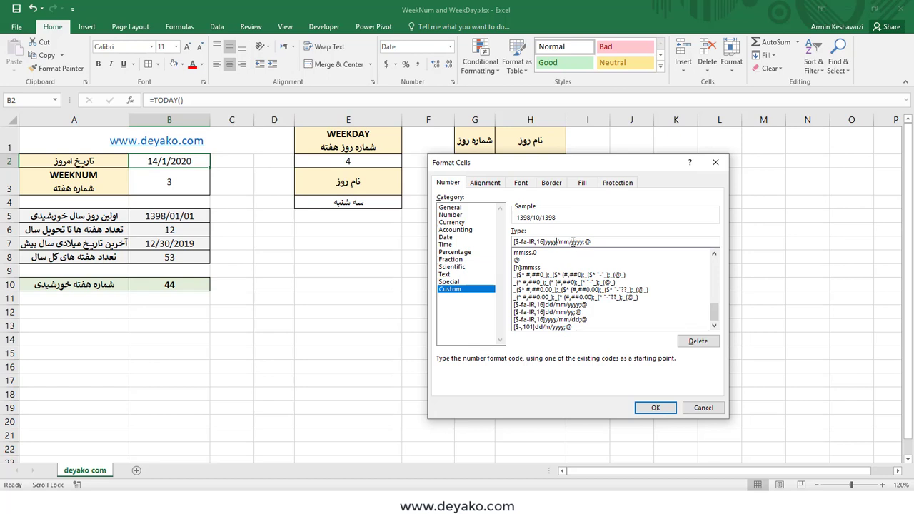
left_click_drag(571, 242, 584, 242)
type("dd")
left_click(652, 407)
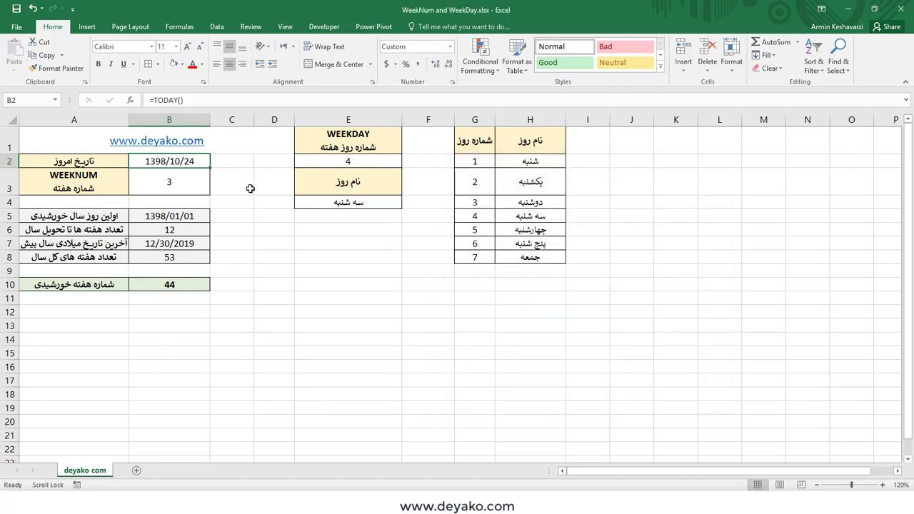
left_click(194, 182)
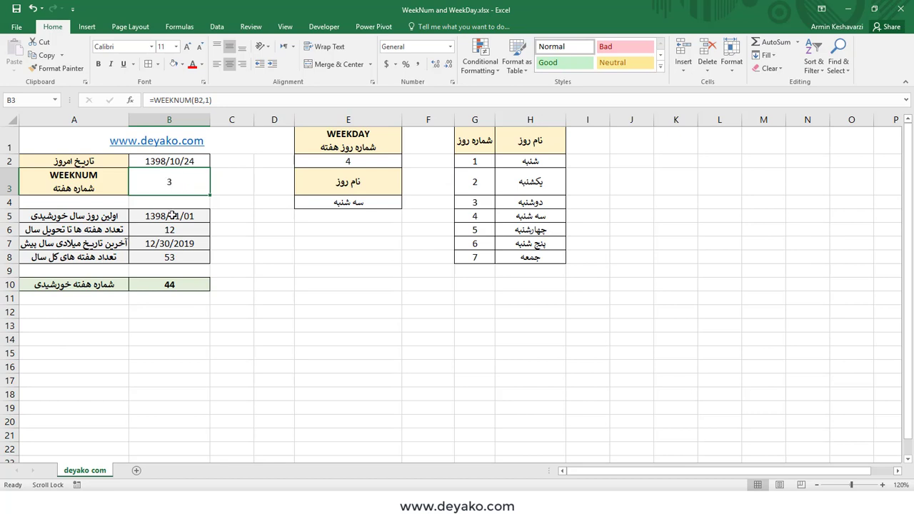
left_click(172, 216)
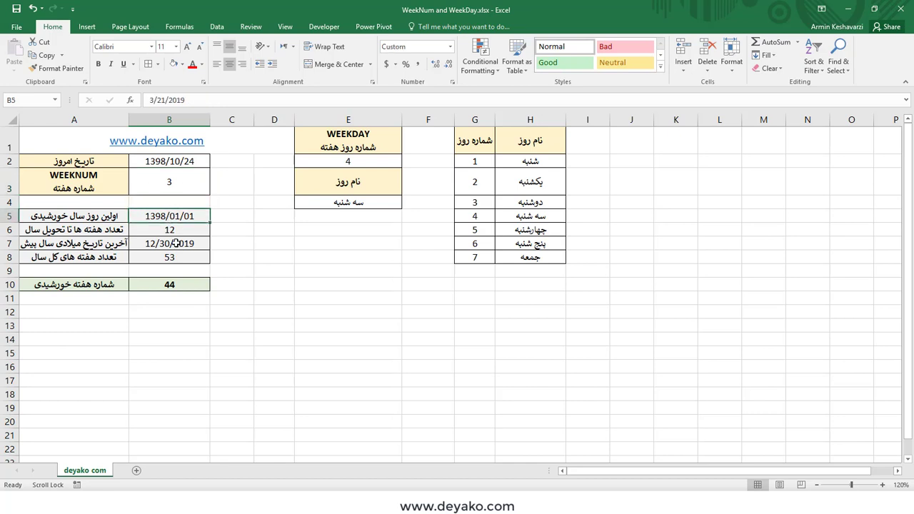
left_click(179, 231)
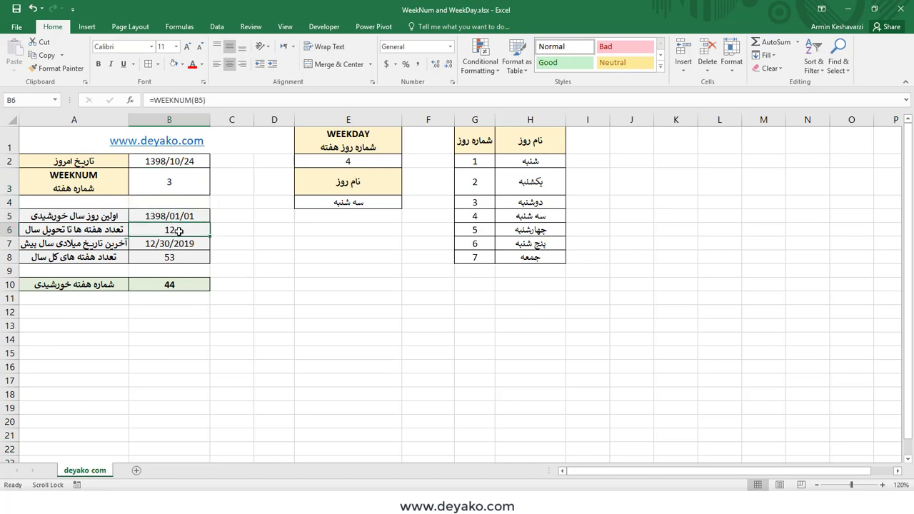
left_click(184, 217)
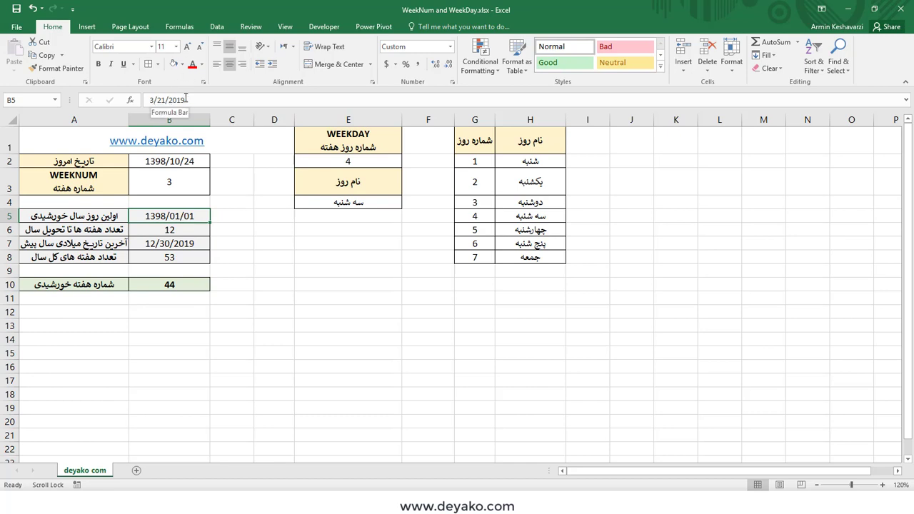
double_click(186, 99)
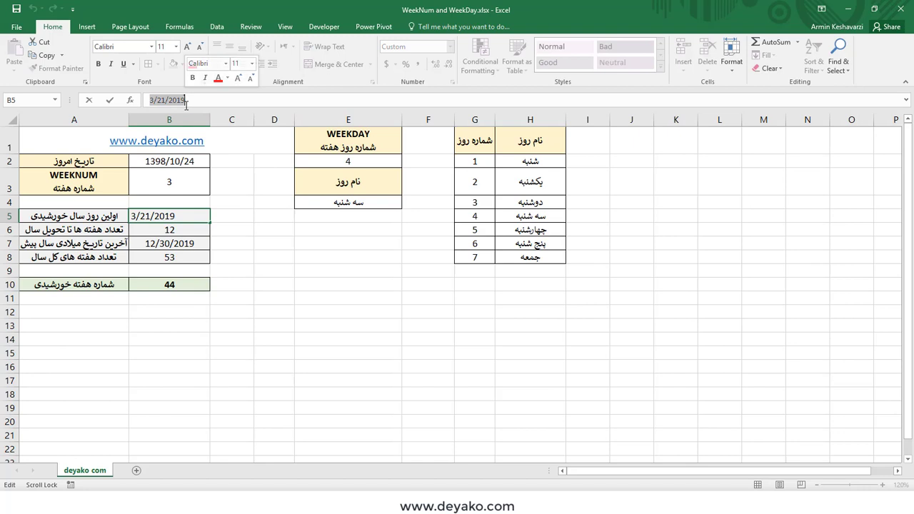
left_click(199, 226)
left_click(197, 217)
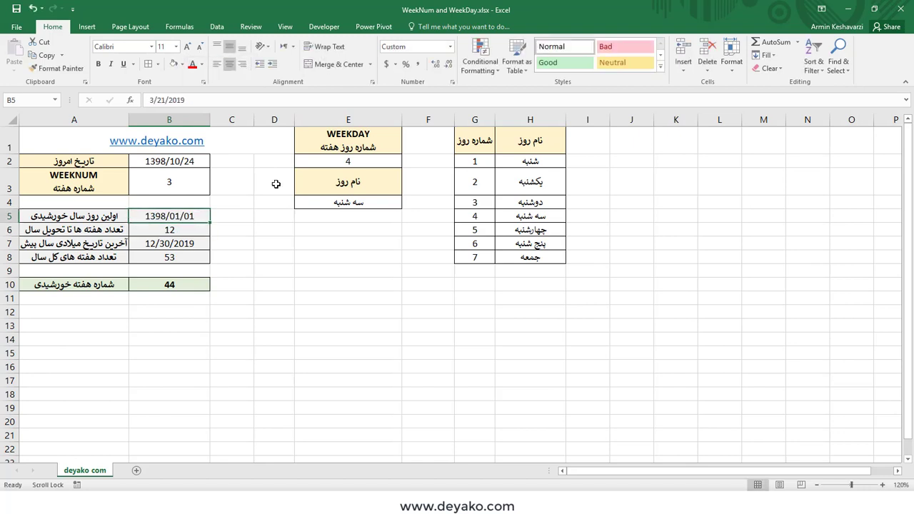
left_click(452, 83)
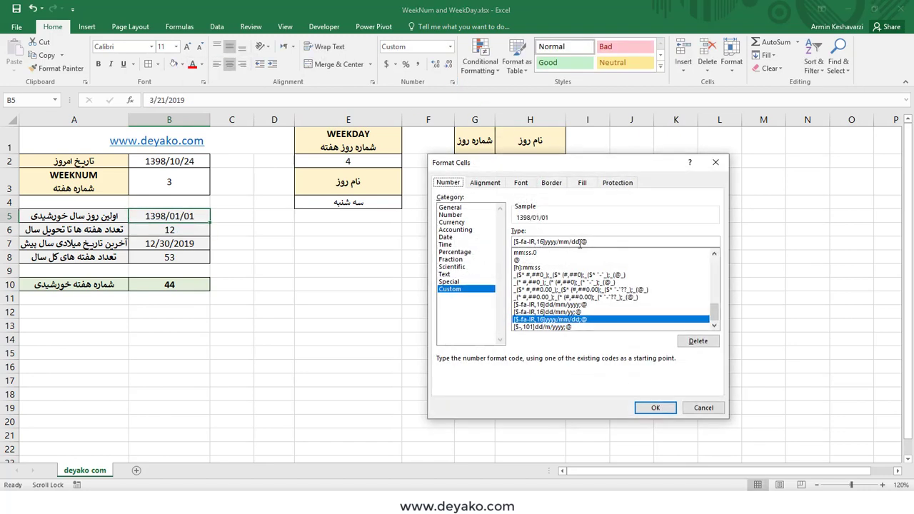
left_click(664, 404)
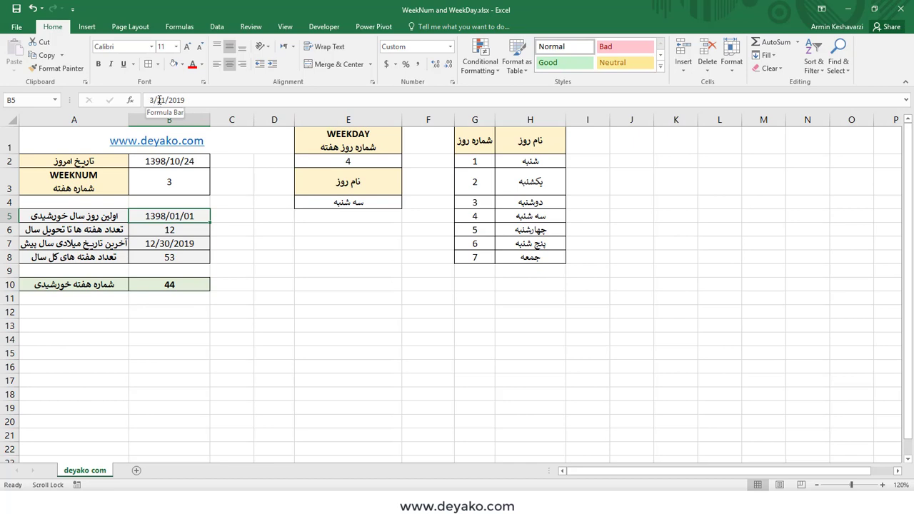
Re-commit the 3/21/2019 date in B5 so it displays as 1398/01/01.
double_click(162, 100)
double_click(162, 100)
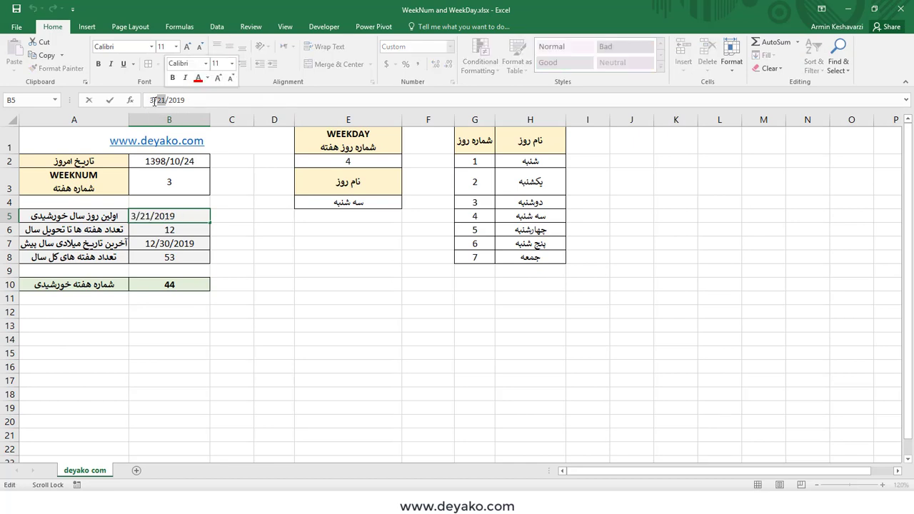
left_click(150, 101)
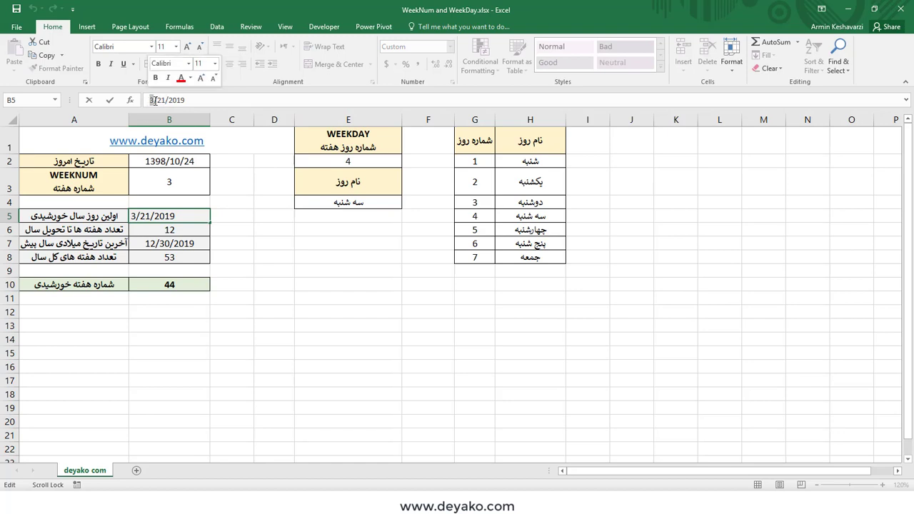
left_click_drag(149, 101, 189, 100)
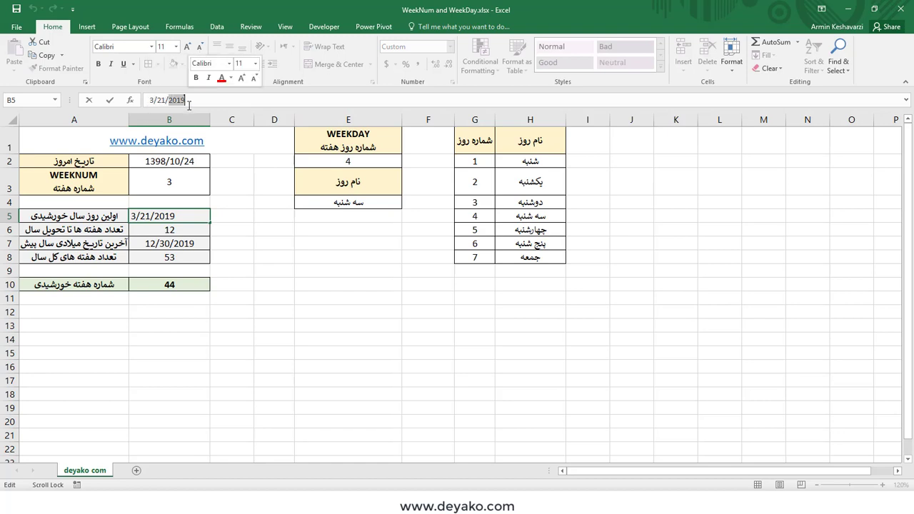
key("Return")
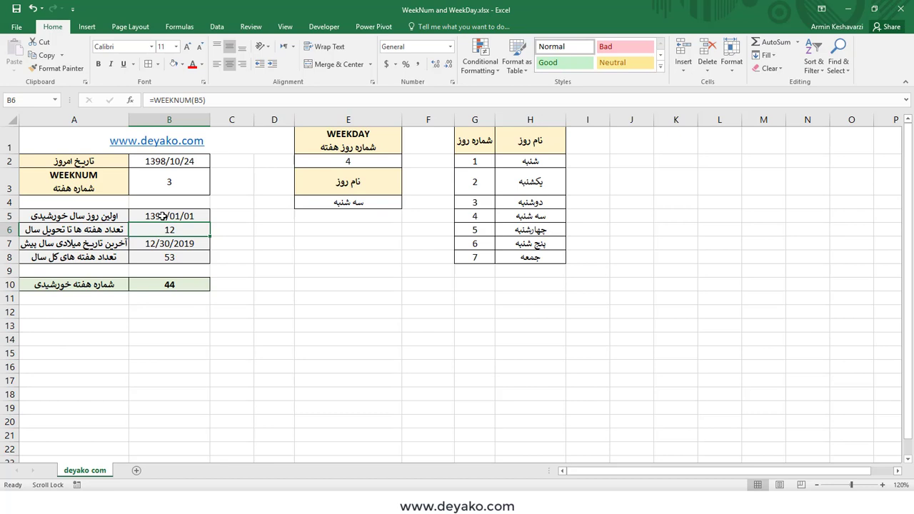
left_click(181, 255)
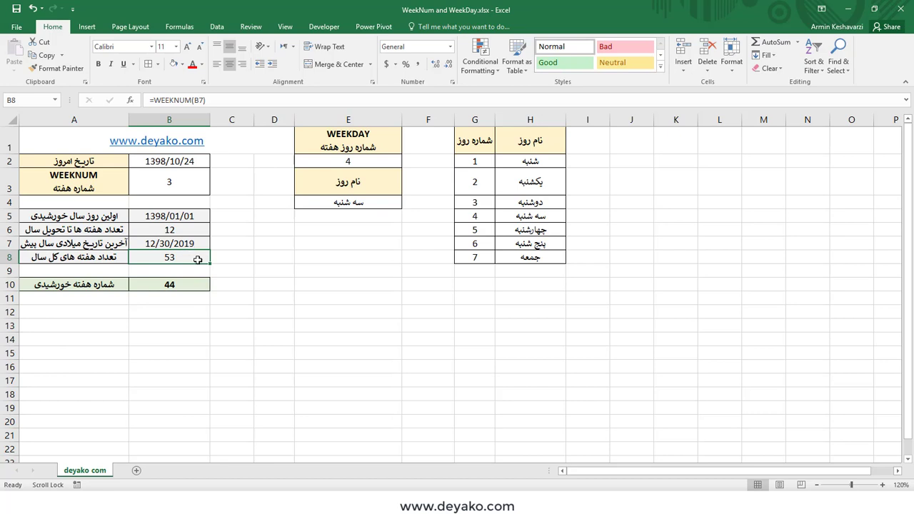
left_click(201, 228)
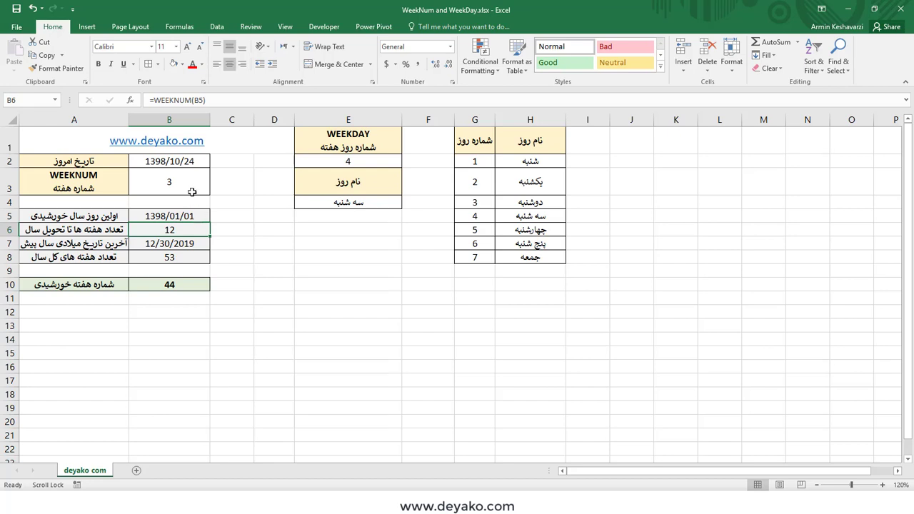
left_click(192, 183)
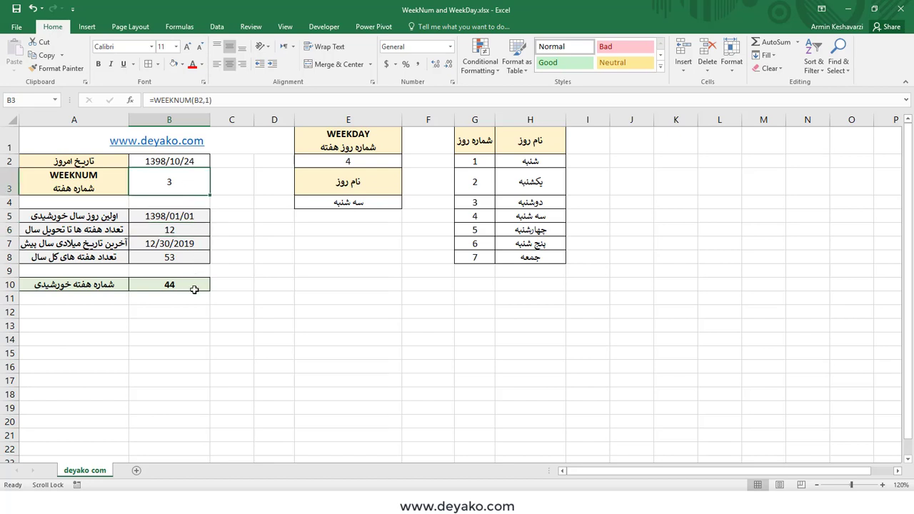
left_click(195, 289)
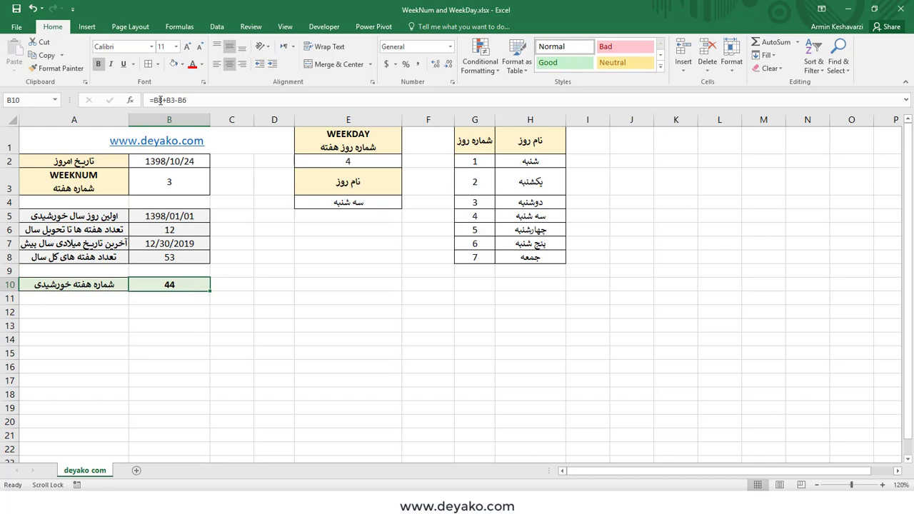
left_click(160, 100)
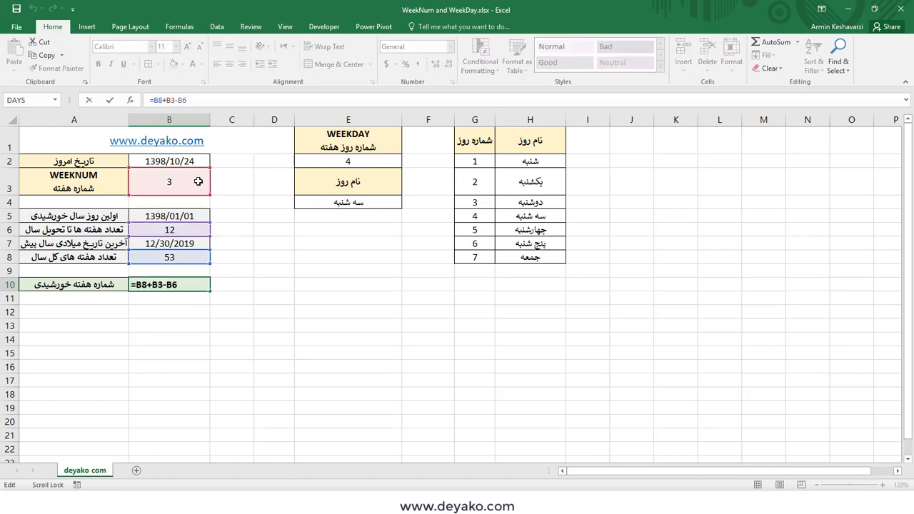
key("Return")
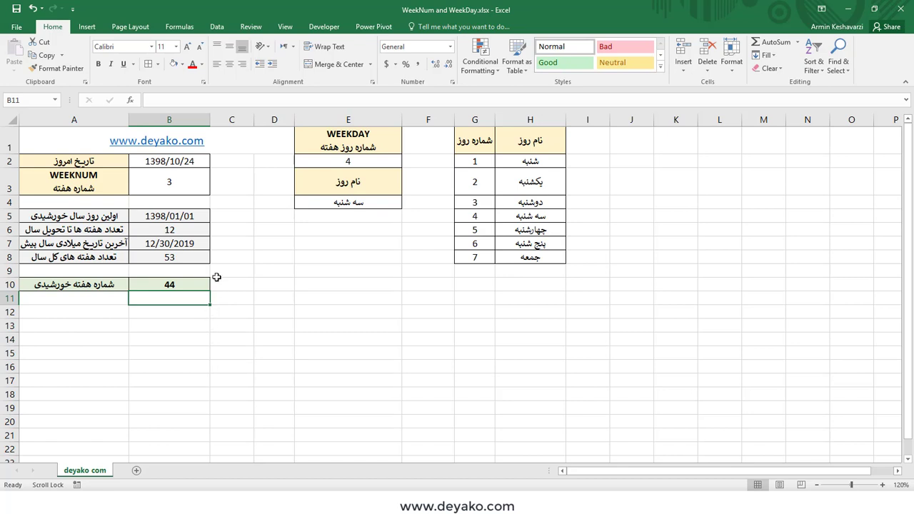
left_click(191, 164)
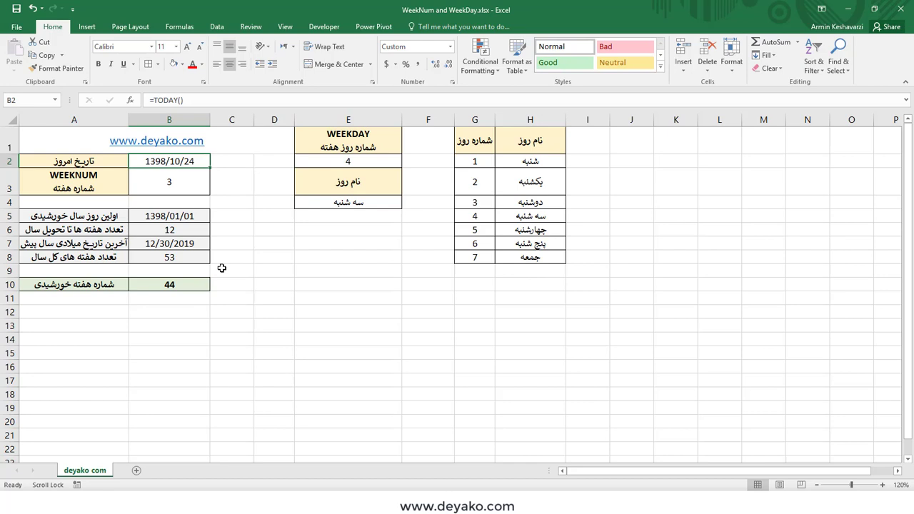
type("3")
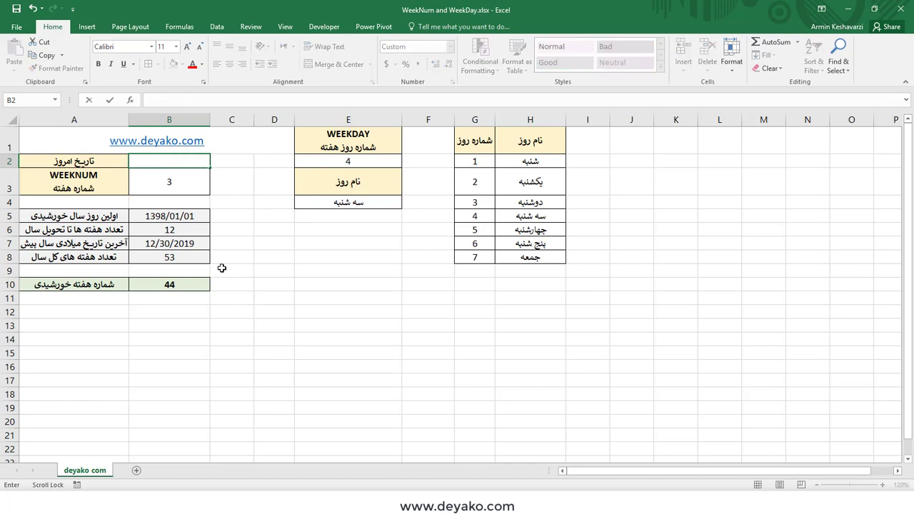
type("/21/")
type("2020")
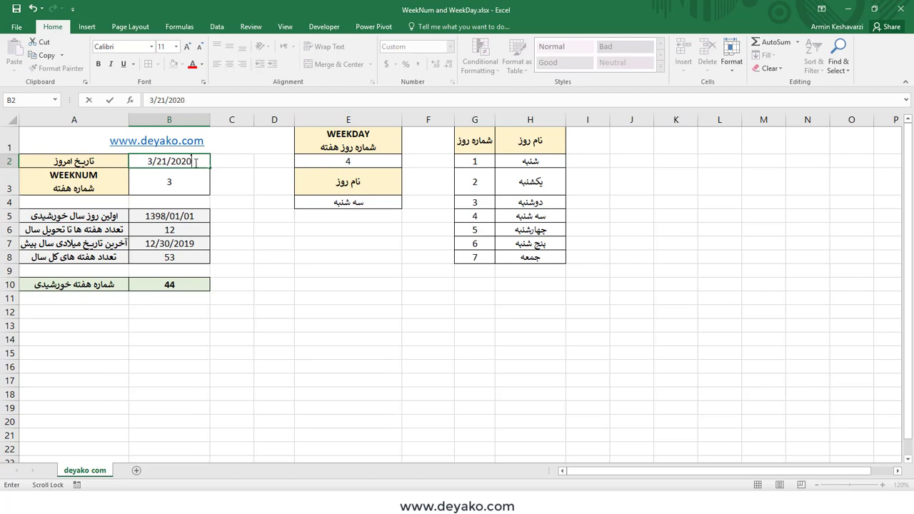
key("Return")
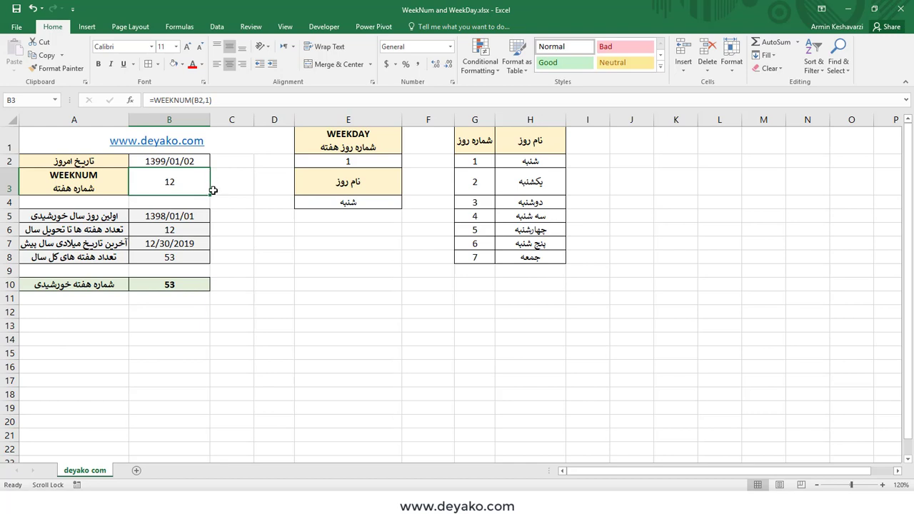
left_click(173, 161)
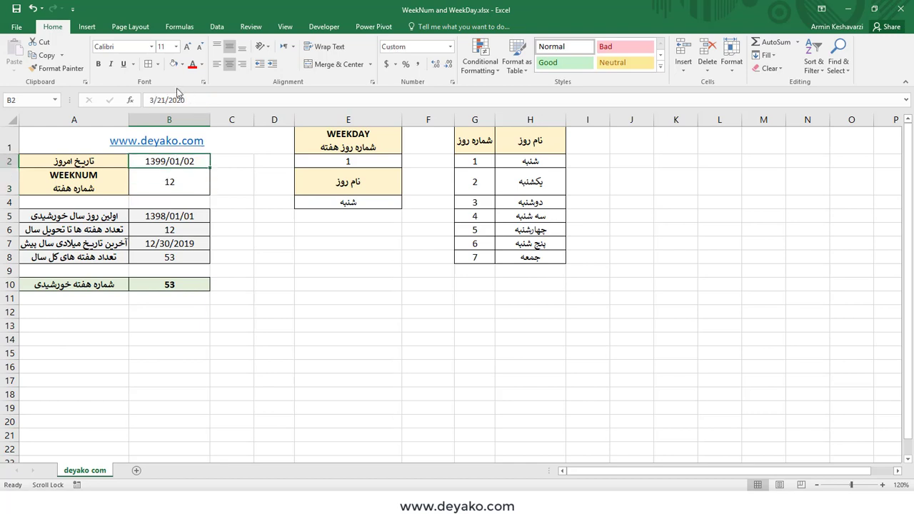
left_click(161, 100)
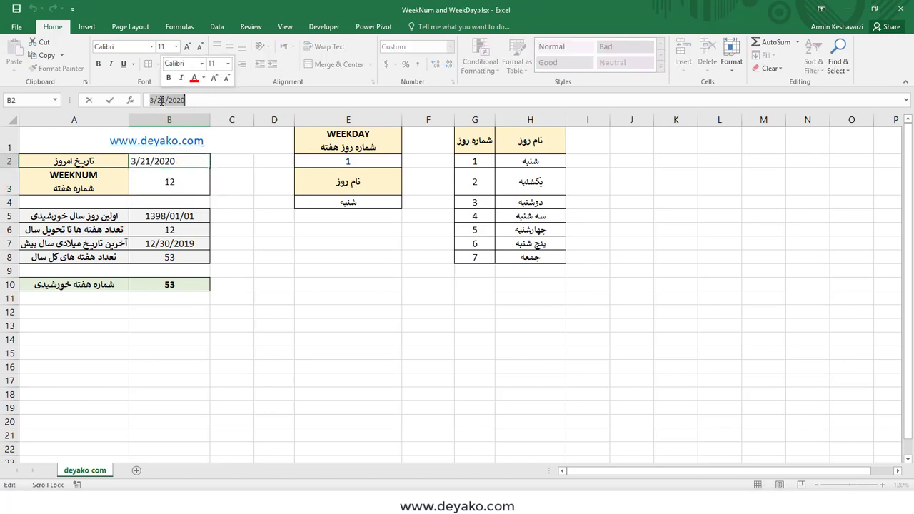
key("Delete")
type("0")
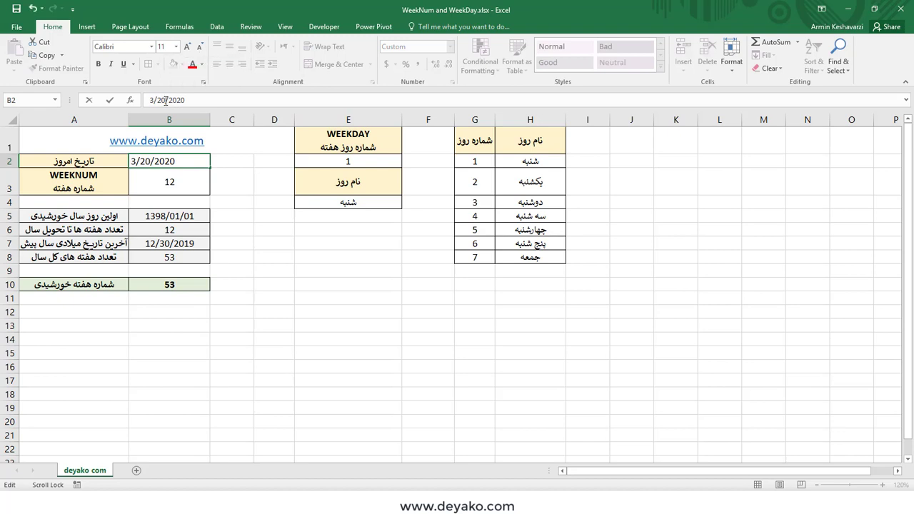
key("Return")
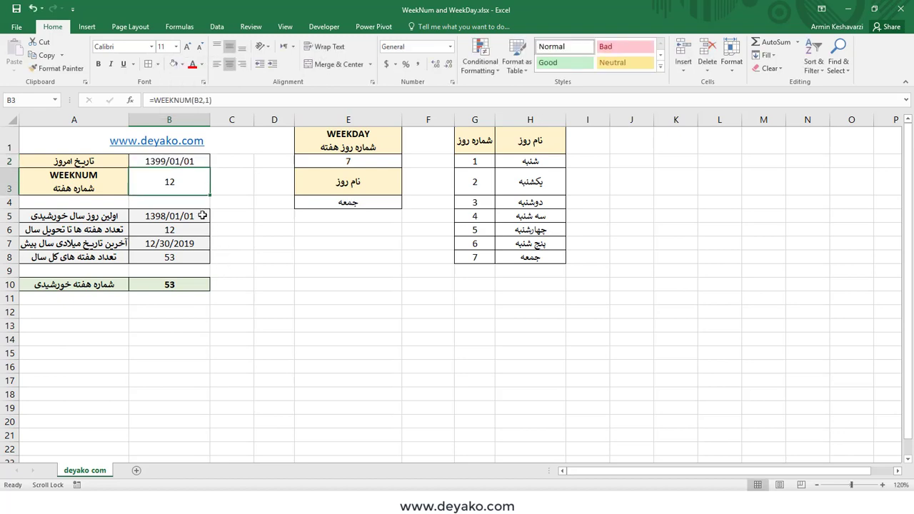
left_click(193, 286)
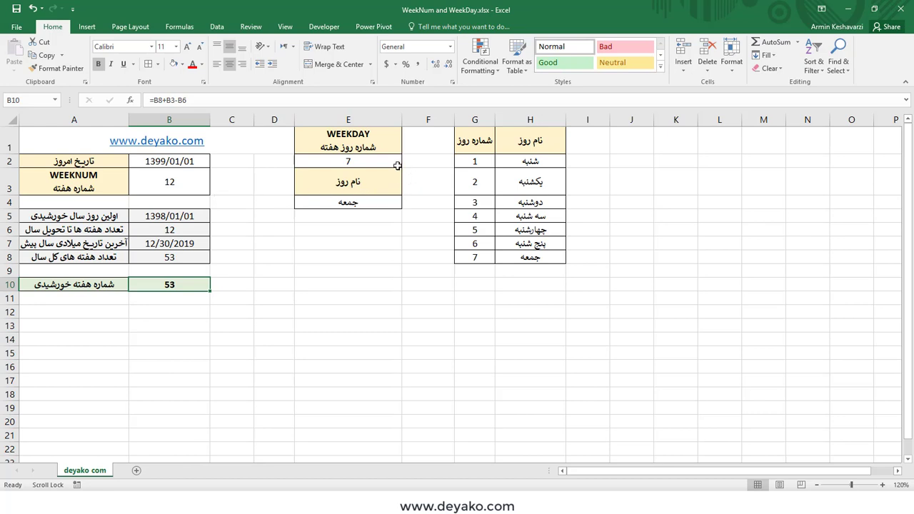
left_click(190, 162)
key("ctrl+z")
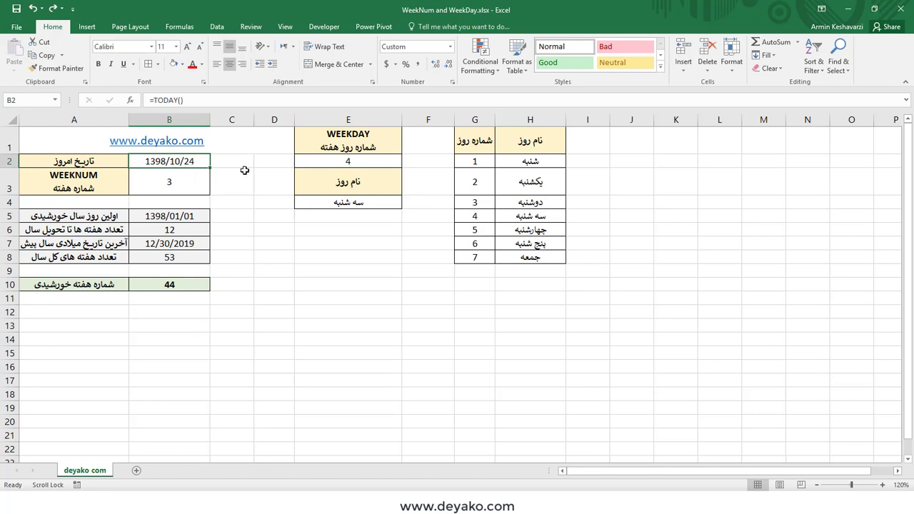
left_click(382, 162)
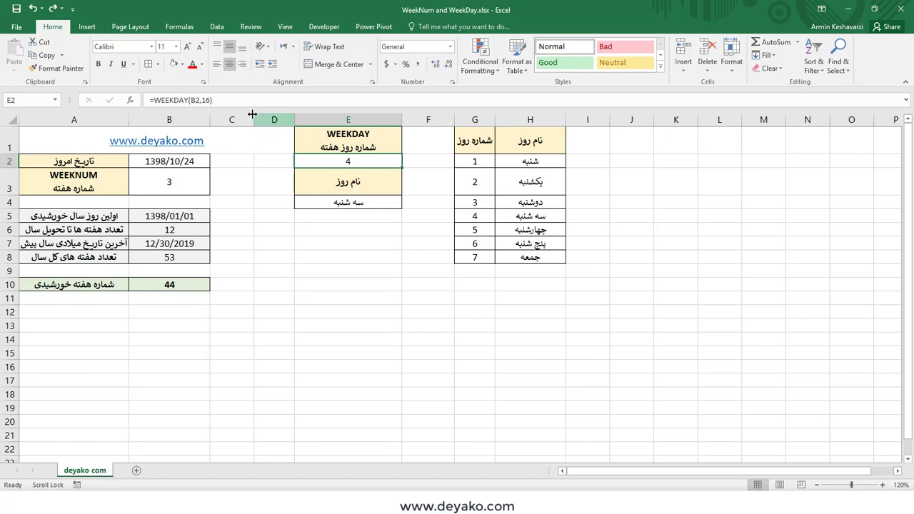
left_click(232, 99)
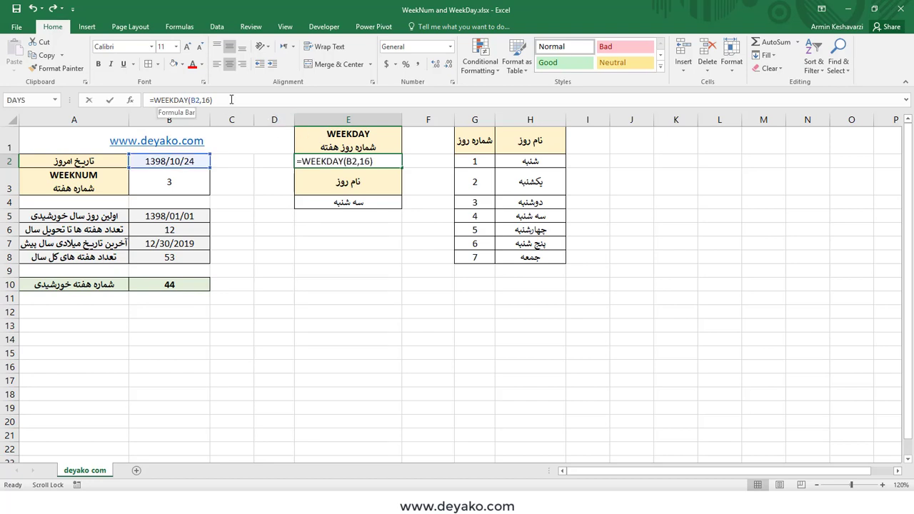
key("BackSpace")
key("BackSpace")
key("BackSpace")
key("BackSpace")
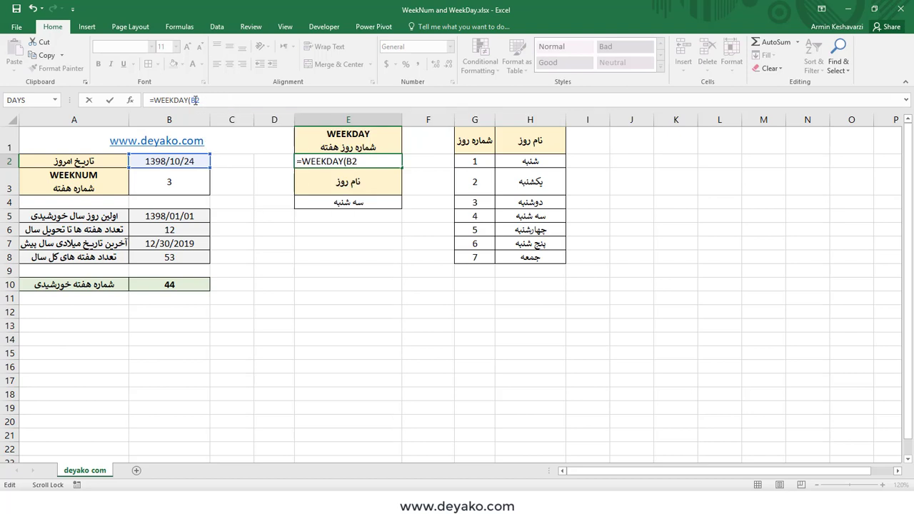
double_click(195, 100)
type(",")
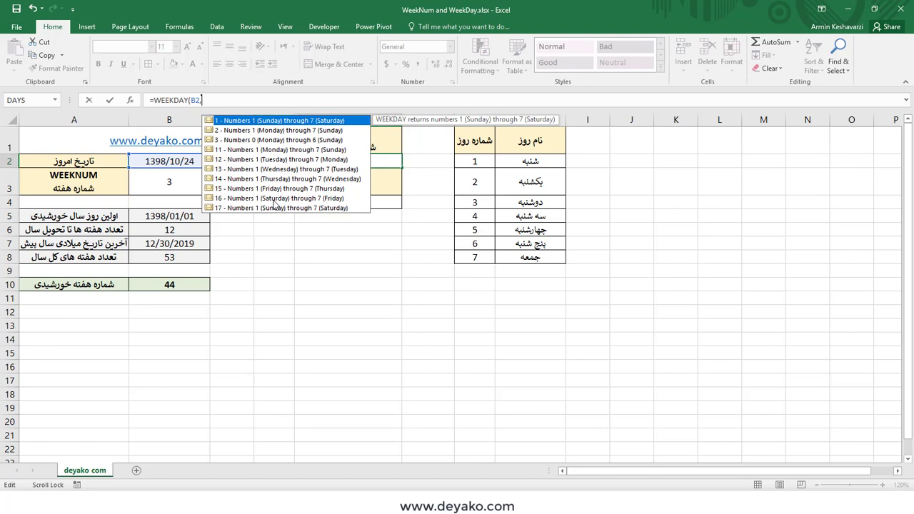
left_click(313, 199)
double_click(313, 198)
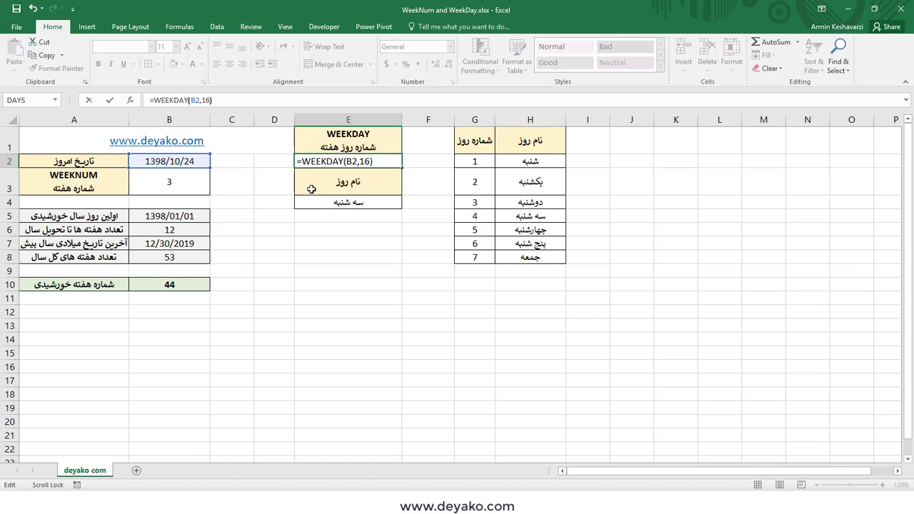
key("Return")
left_click(379, 162)
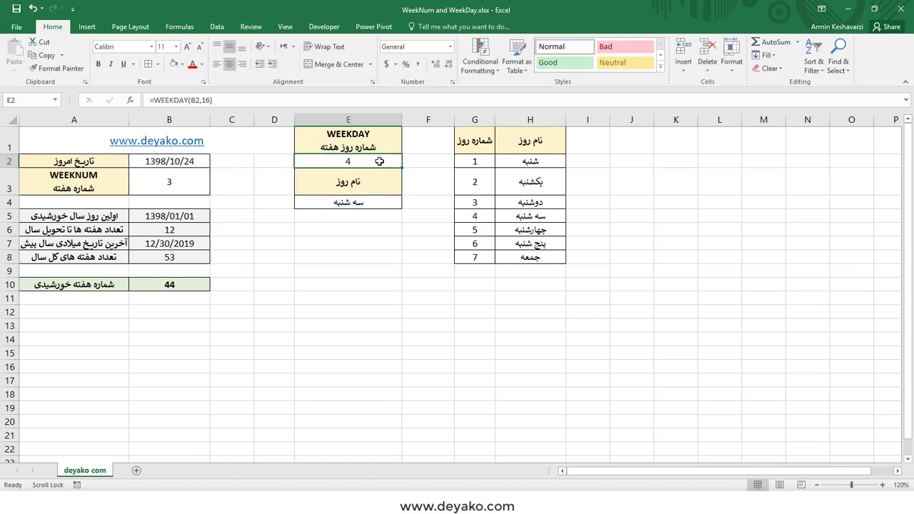
left_click(366, 203)
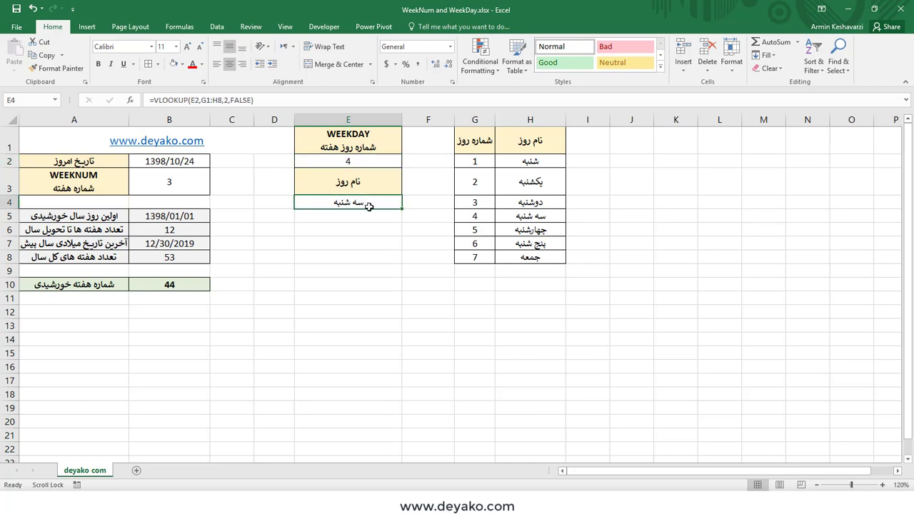
left_click(376, 164)
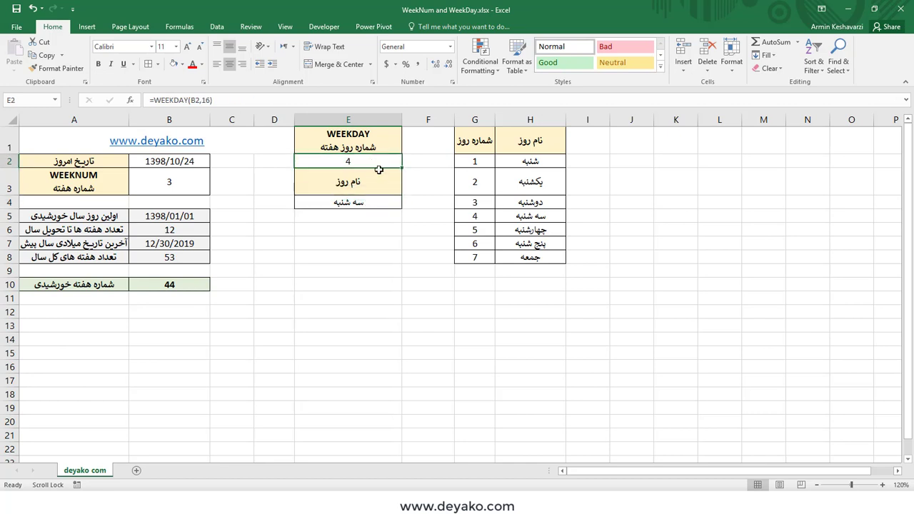
left_click_drag(473, 139, 532, 259)
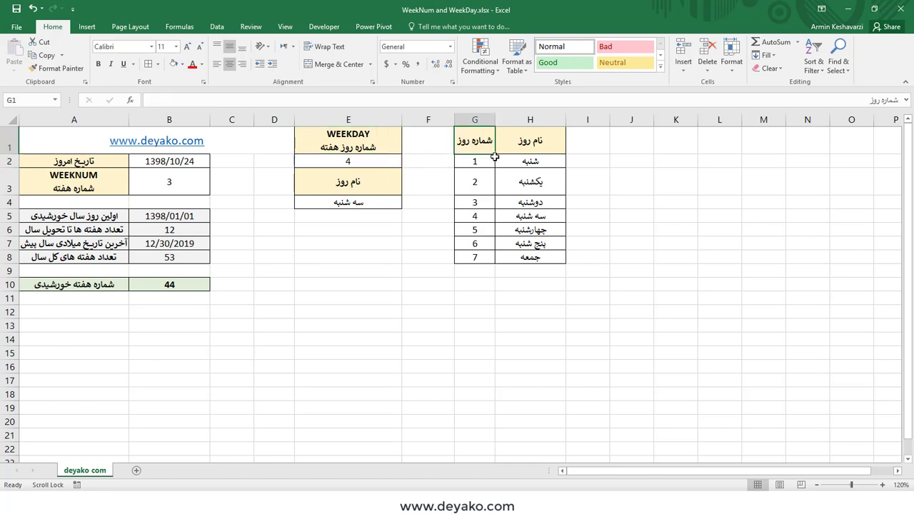
left_click(475, 141)
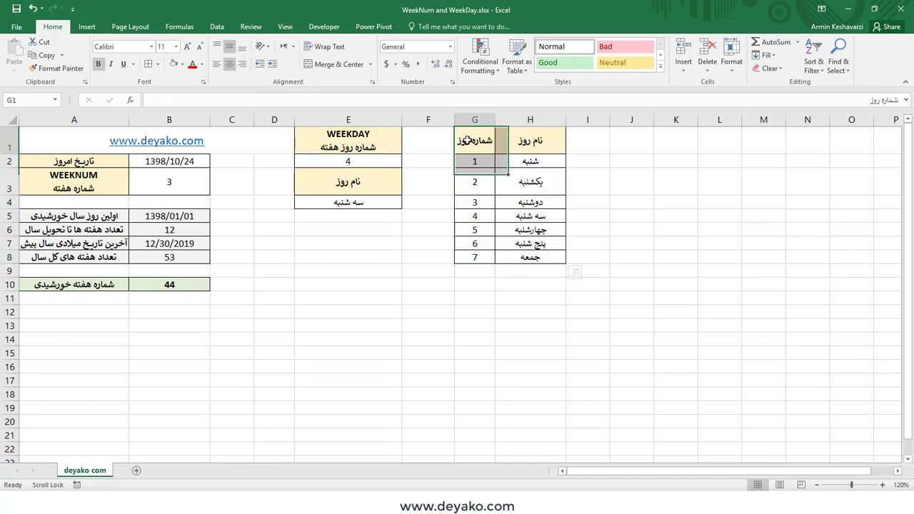
left_click_drag(475, 163, 482, 260)
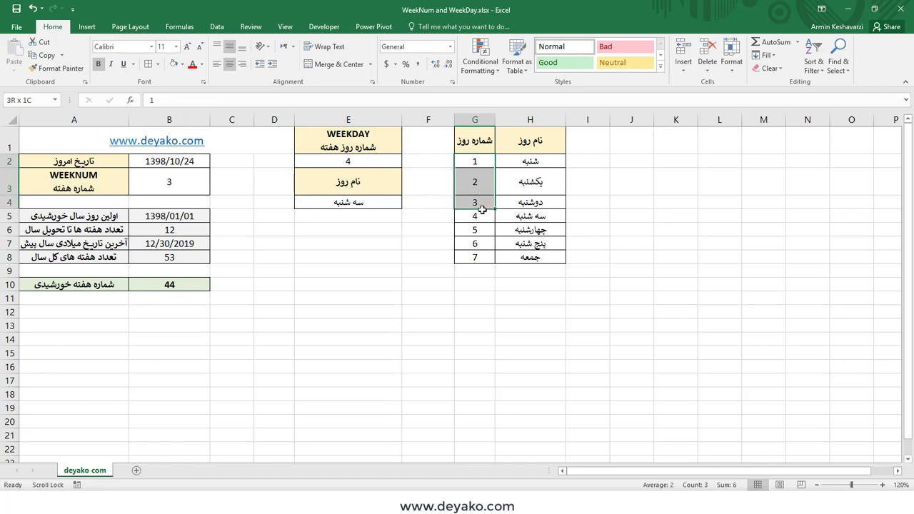
left_click_drag(530, 161, 531, 258)
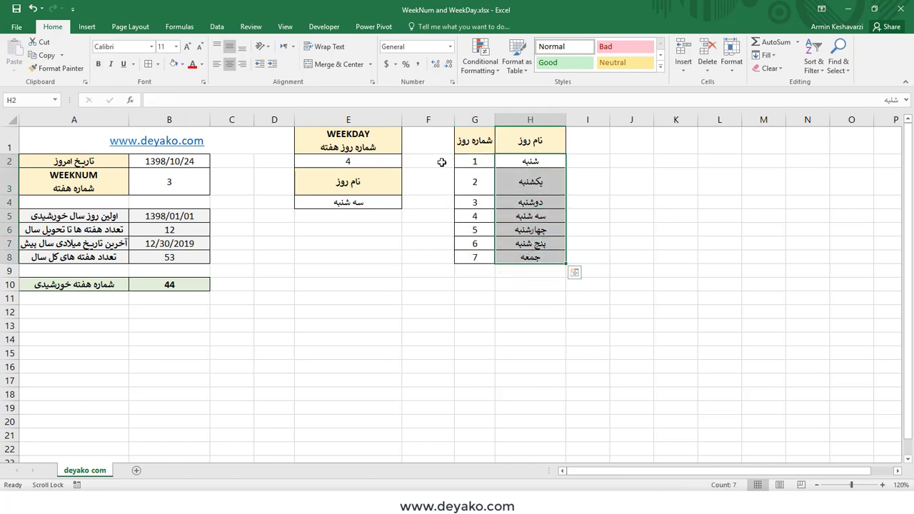
left_click(358, 157)
double_click(358, 156)
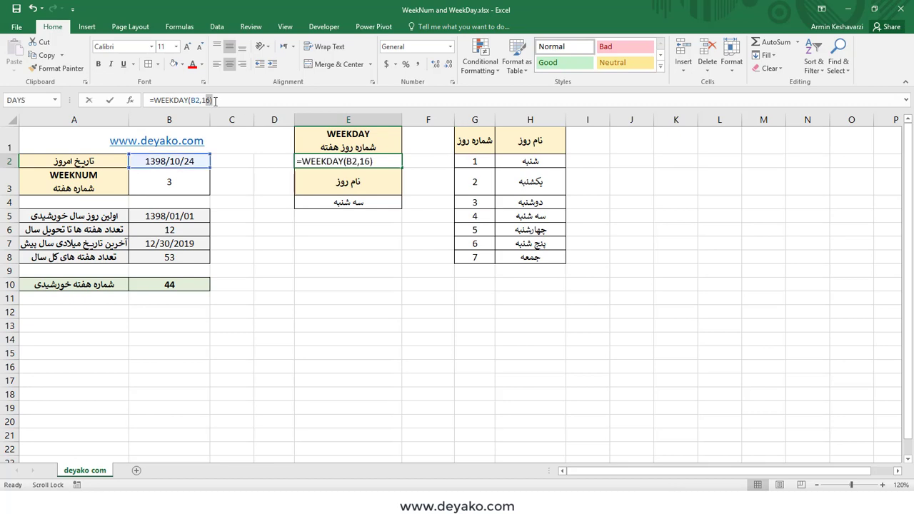
key("Return")
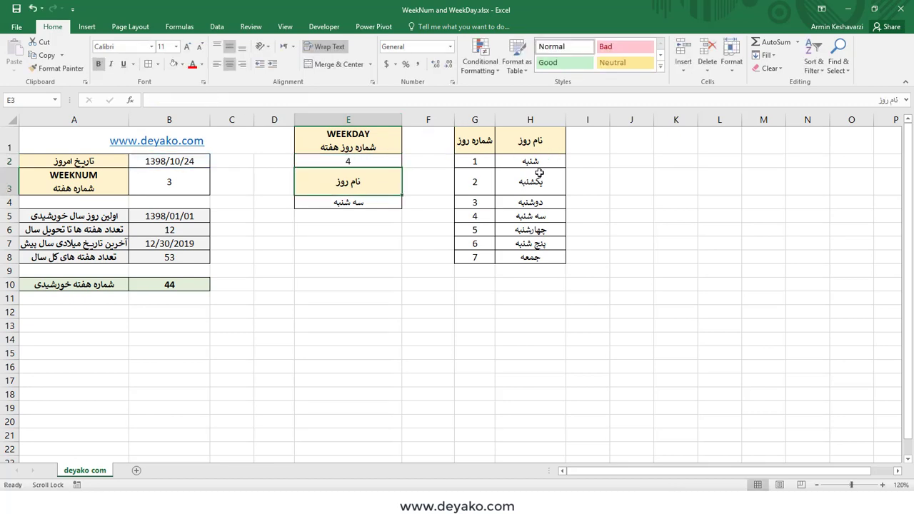
left_click(537, 162)
left_click_drag(537, 162, 530, 256)
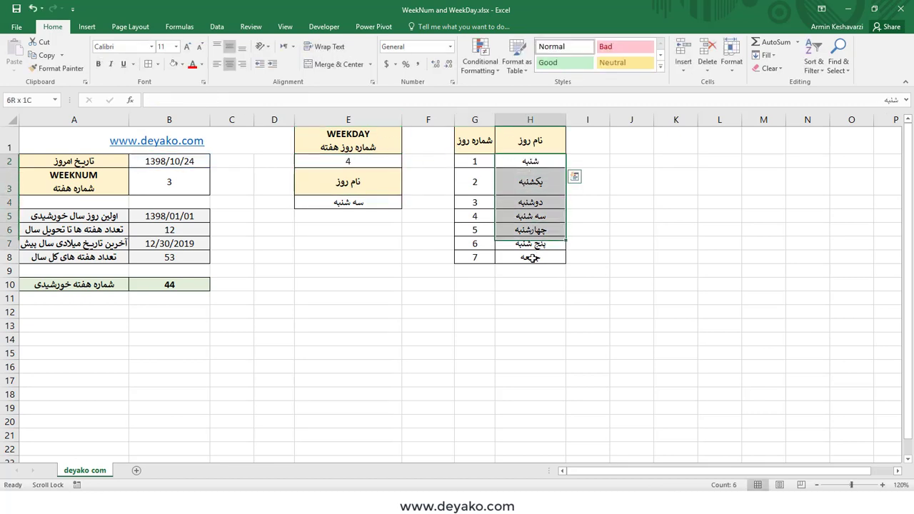
left_click(475, 258)
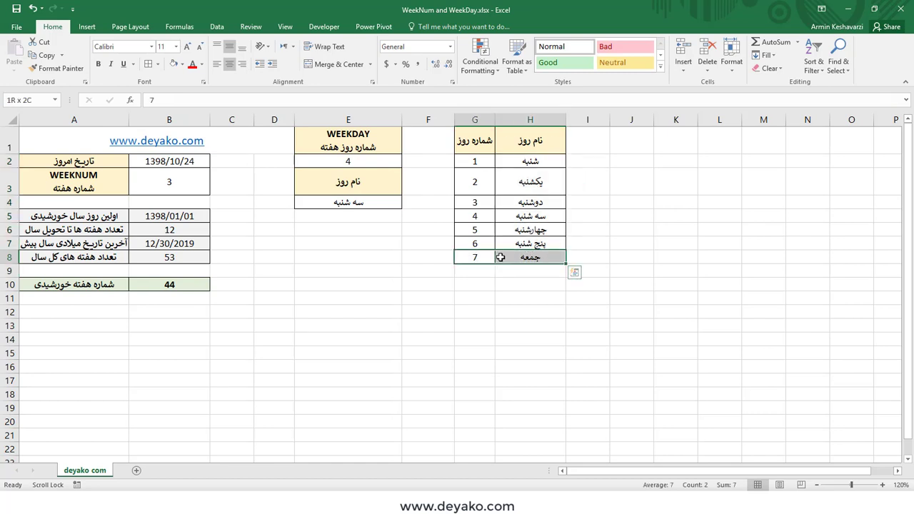
left_click(350, 200)
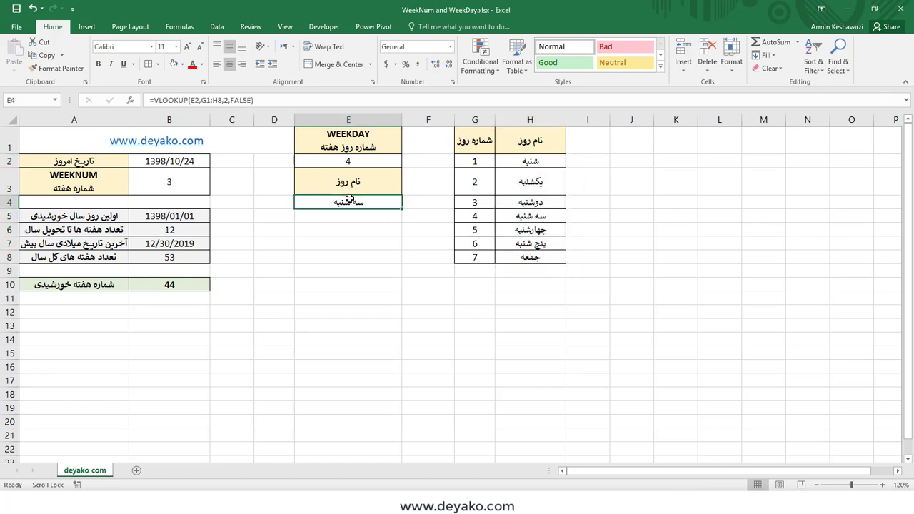
left_click(191, 100)
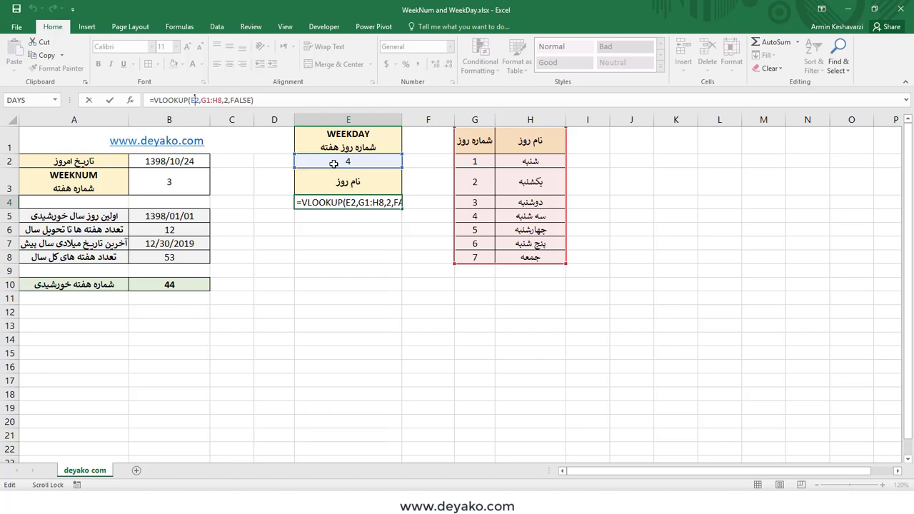
double_click(196, 100)
left_click_drag(202, 100, 220, 100)
left_click(227, 100)
left_click_drag(230, 100, 250, 100)
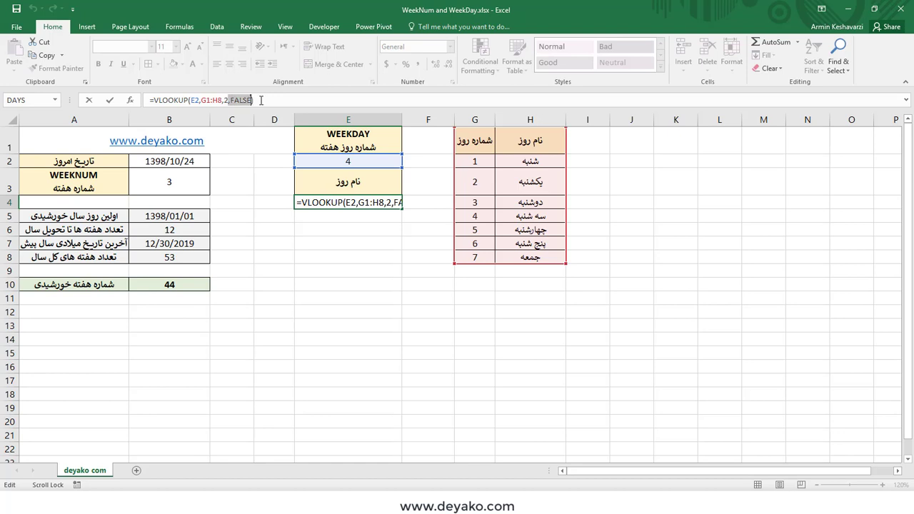
left_click(261, 100)
key("Return")
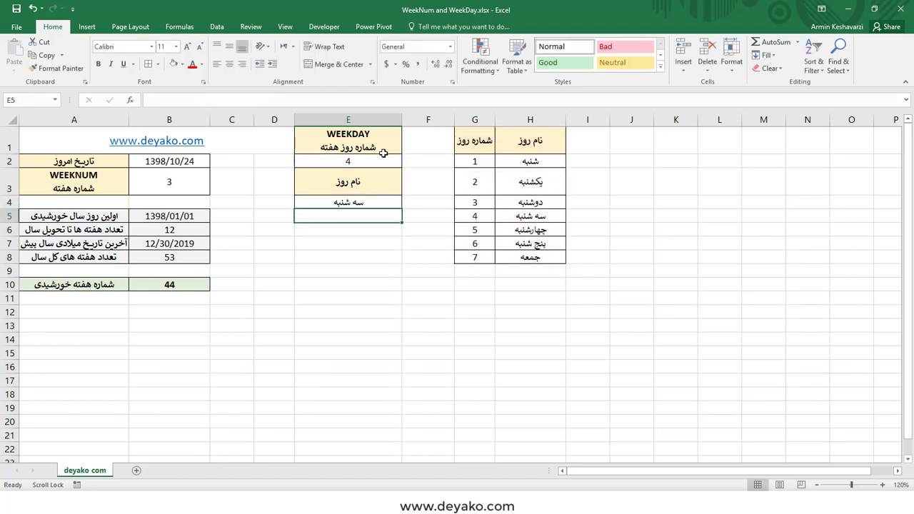
left_click(371, 203)
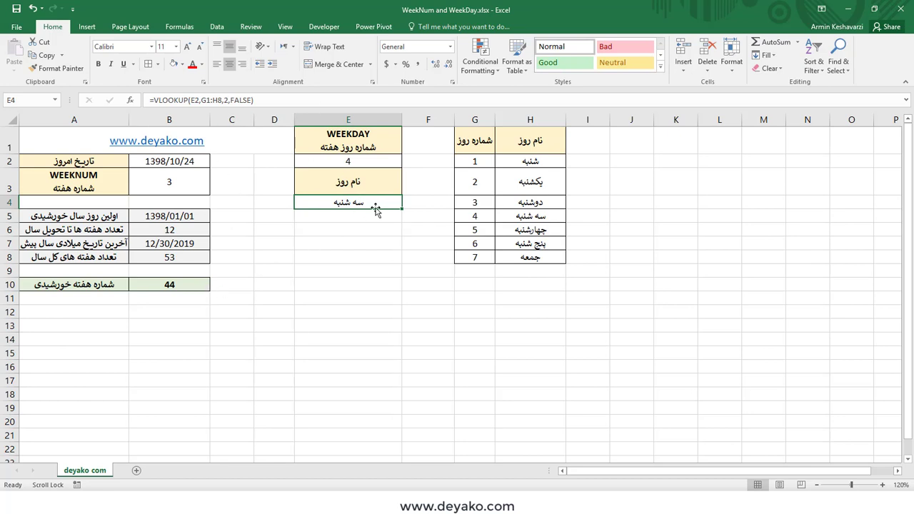
Change B3 to =WEEKNUM(B2,16) so weeks start on Saturday.
left_click(348, 162)
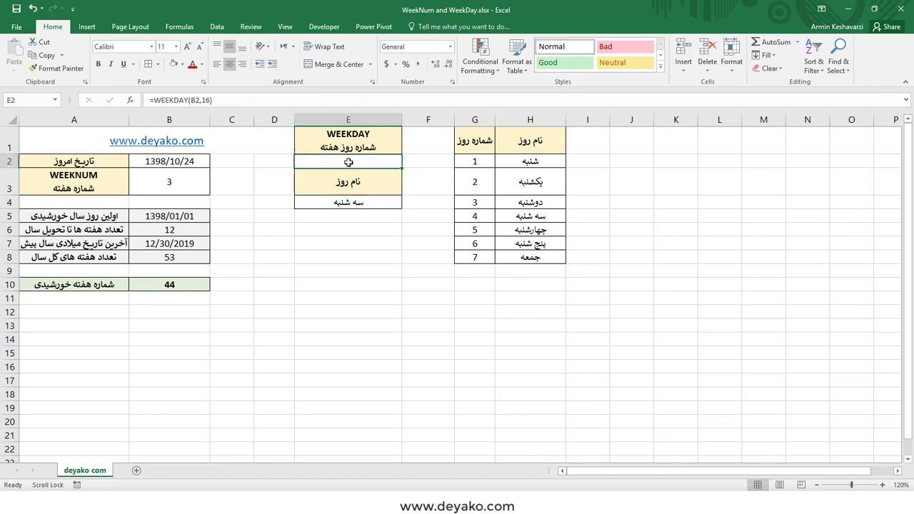
left_click(169, 179)
left_click(215, 100)
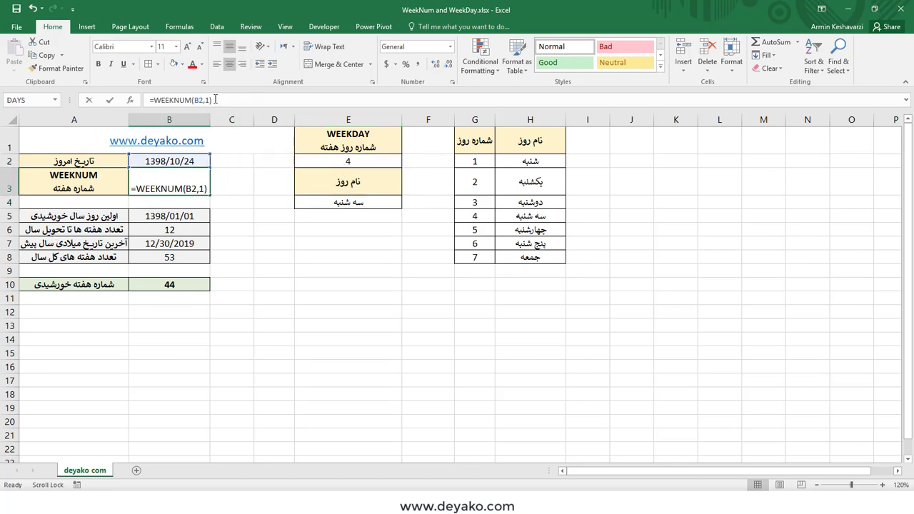
key("BackSpace")
key("BackSpace")
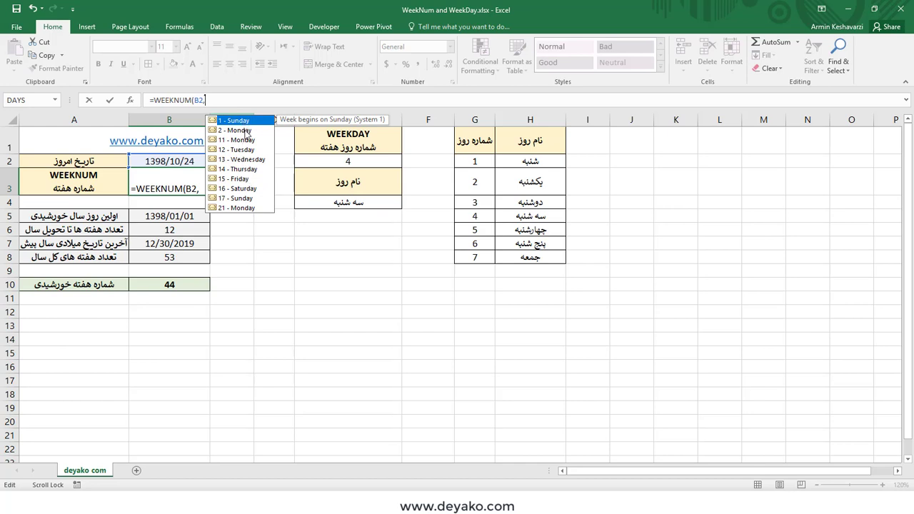
left_click(246, 131)
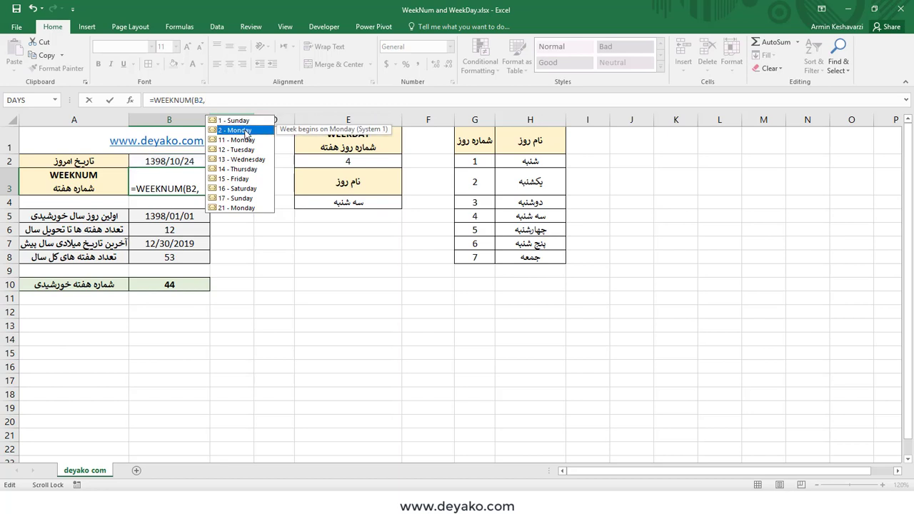
left_click(246, 188)
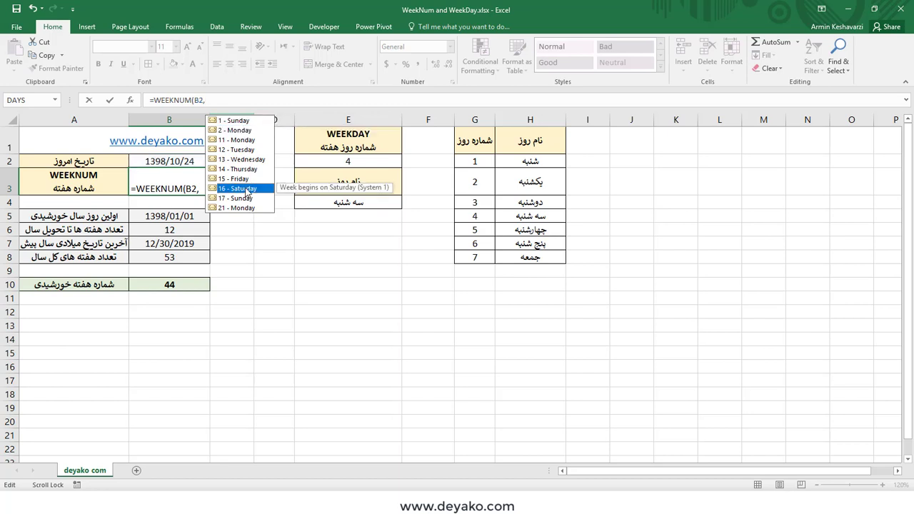
double_click(247, 189)
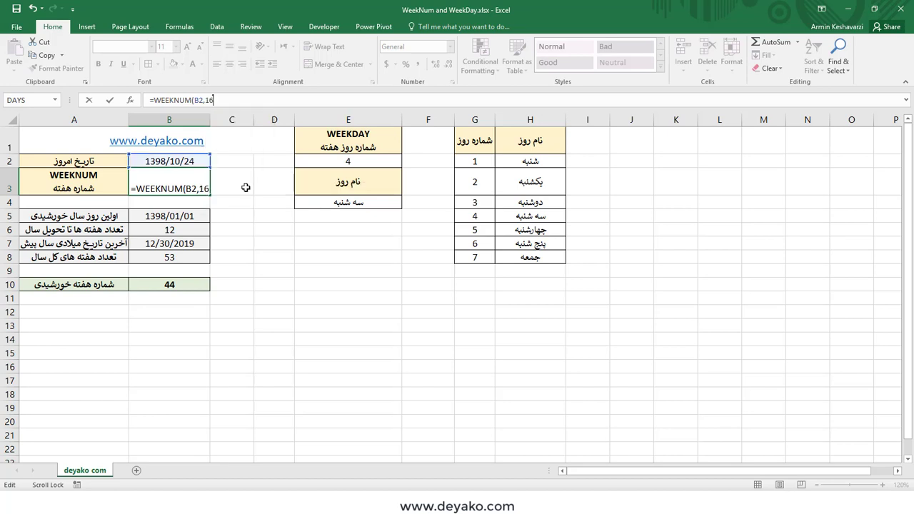
key("Return")
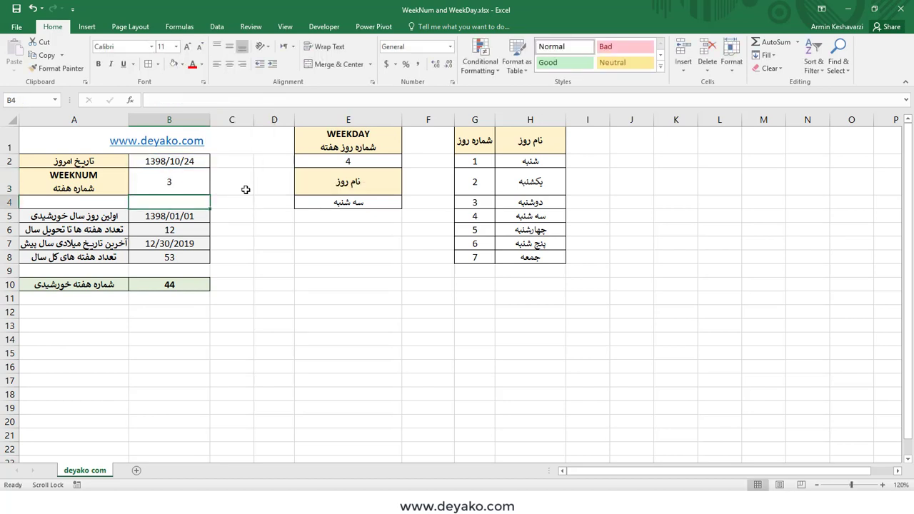
left_click(197, 175)
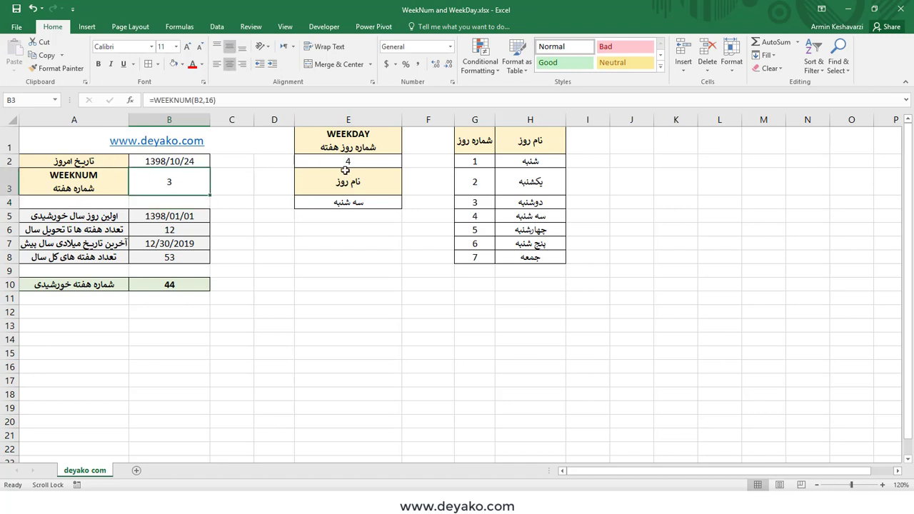
left_click(111, 186)
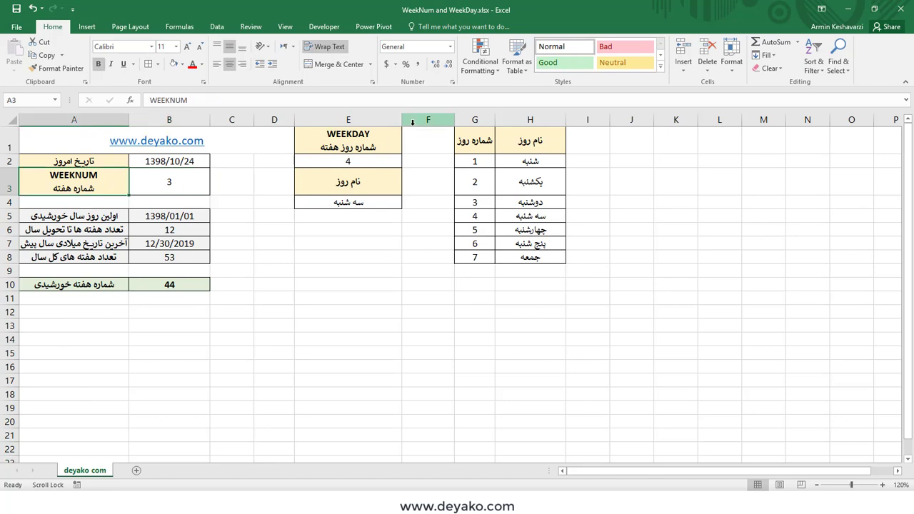
left_click(385, 143)
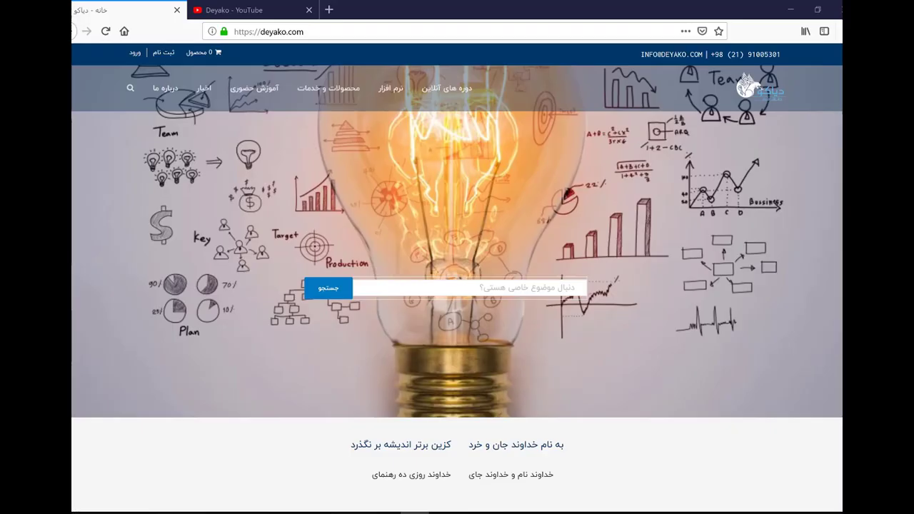
Switch to the "Deyako - YouTube" tab in Firefox.
left_click(258, 11)
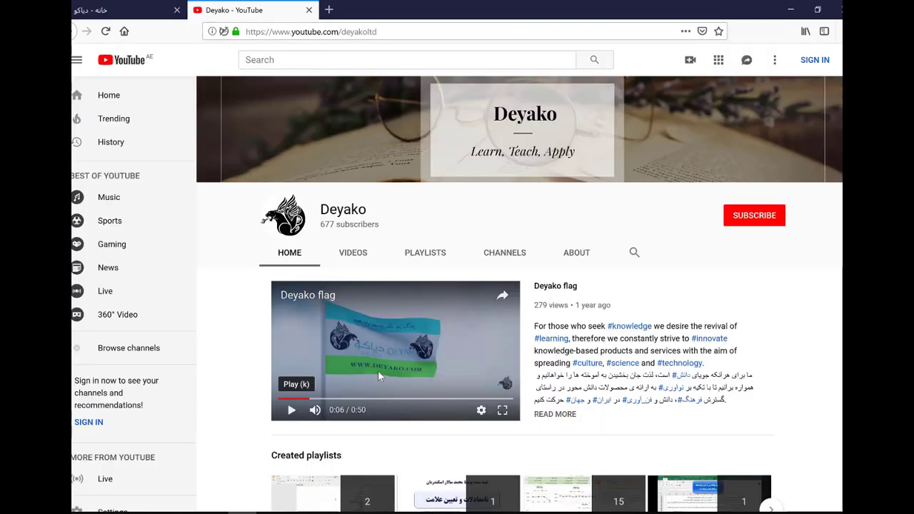